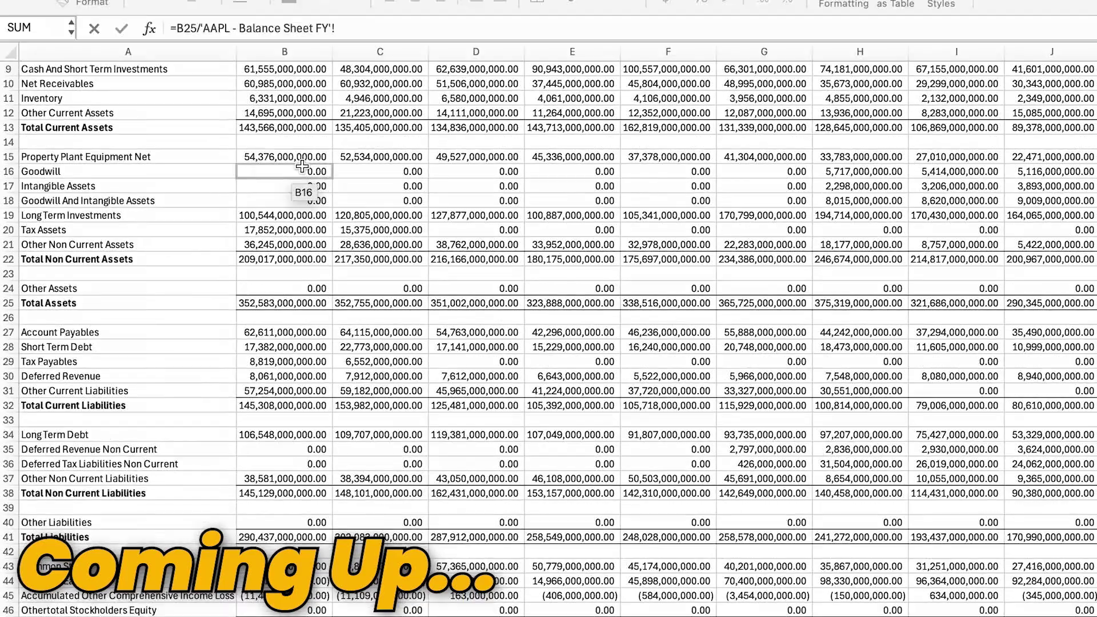
Start a blank workbook and bring up the Wisesheets pane for searching company financials
scroll(148, 343, "up", 3)
left_click_drag(86, 267, 126, 370)
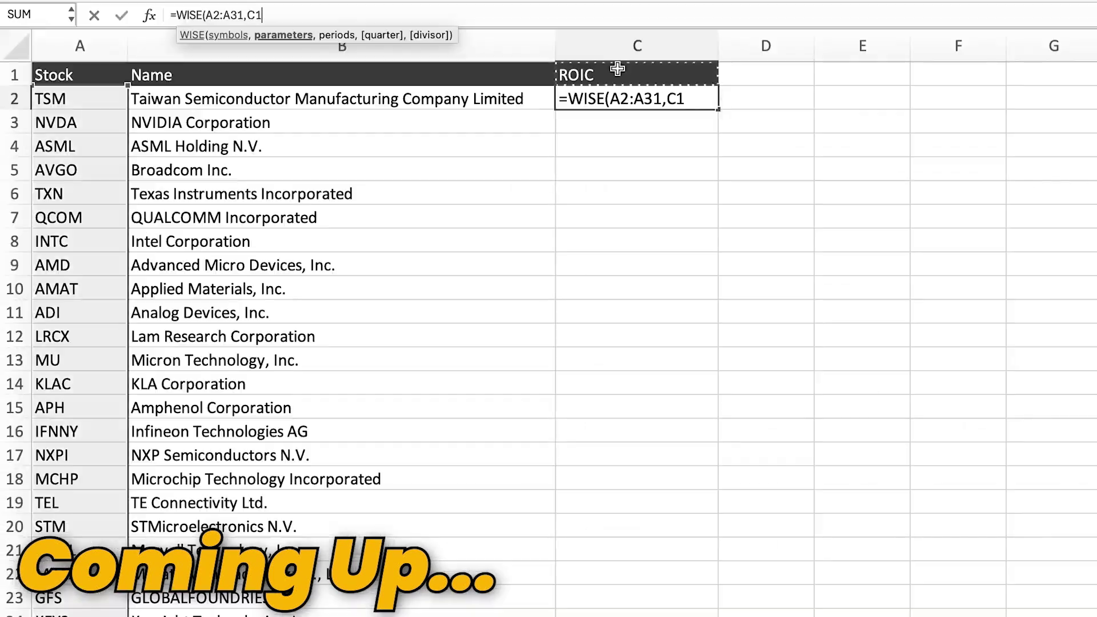
type(",")
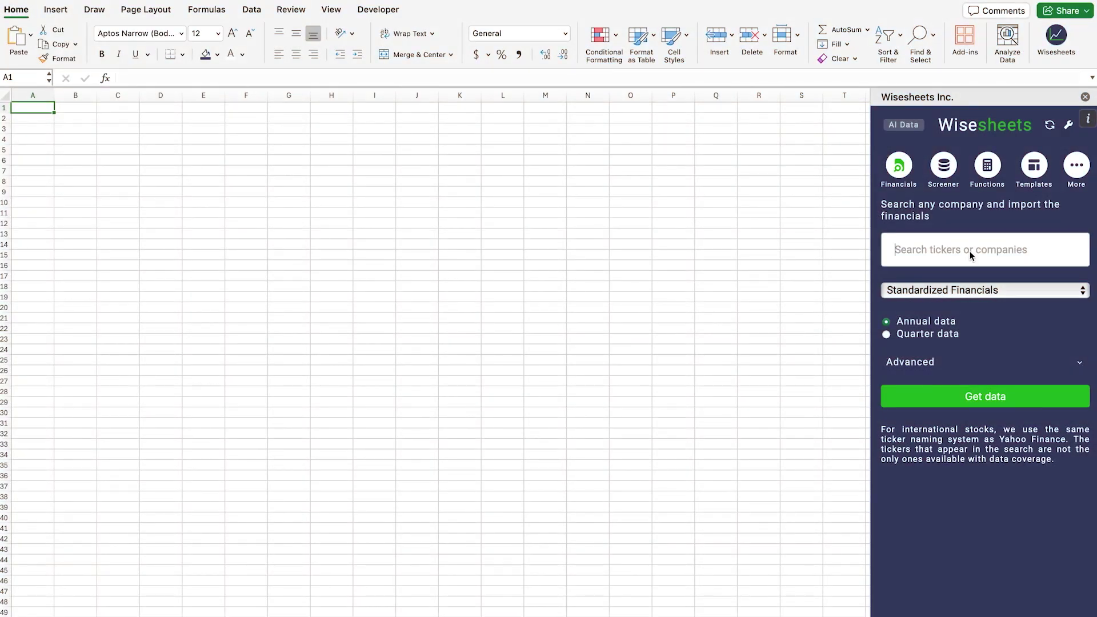
Import Apple Inc. (AAPL) annual financial statements via Wisesheets, then close the panel
left_click(969, 251)
type("apple")
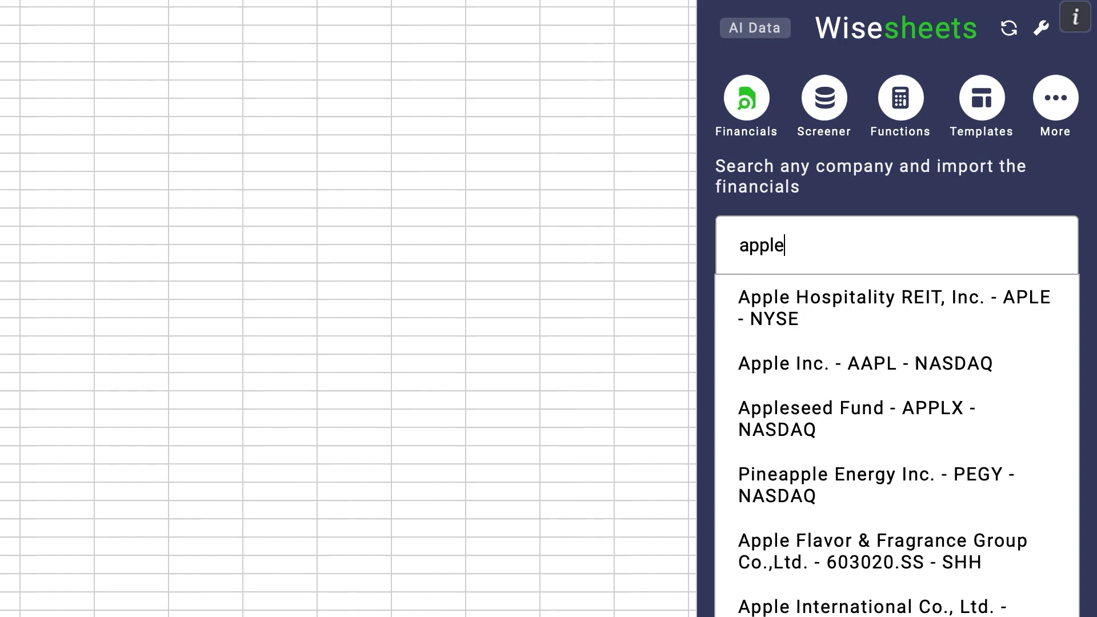
key("ctrl+a")
type("AAPL")
left_click(862, 366)
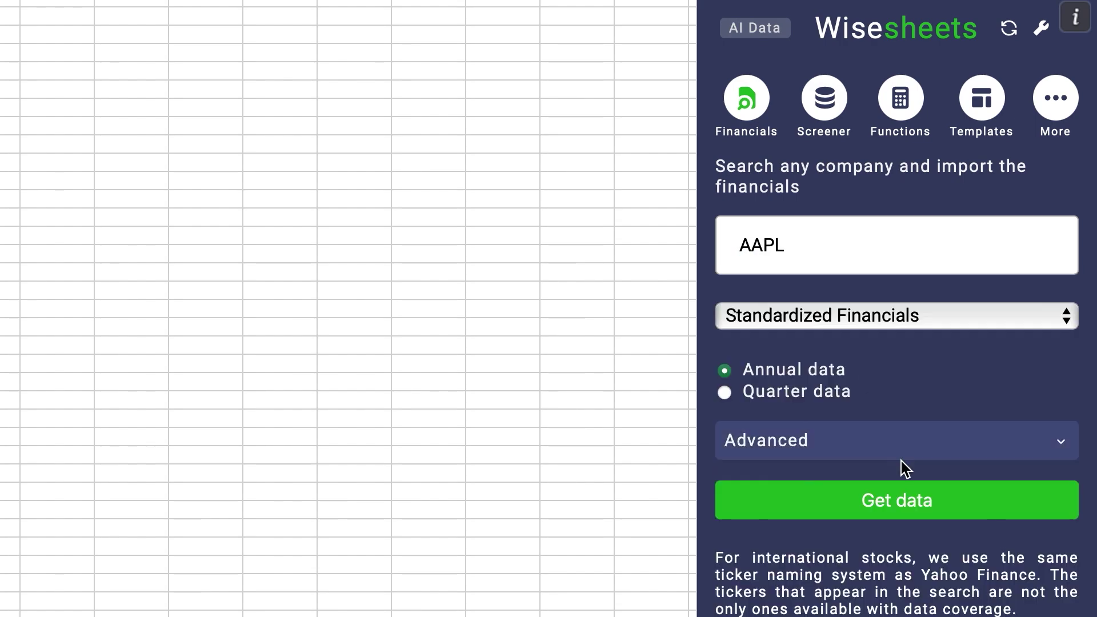
left_click(918, 510)
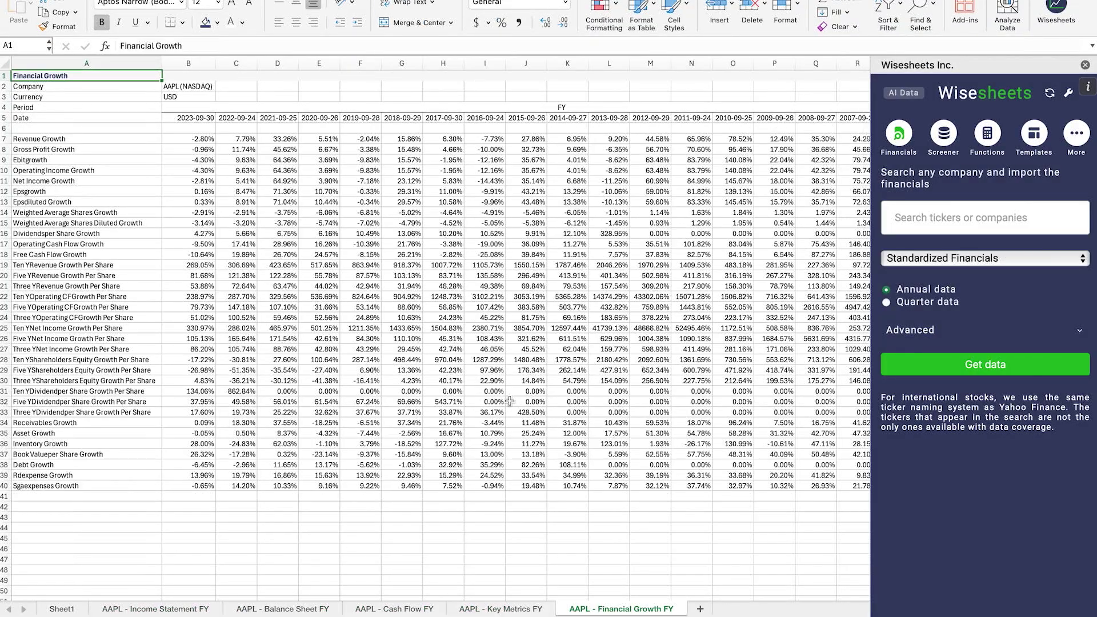
left_click(1086, 66)
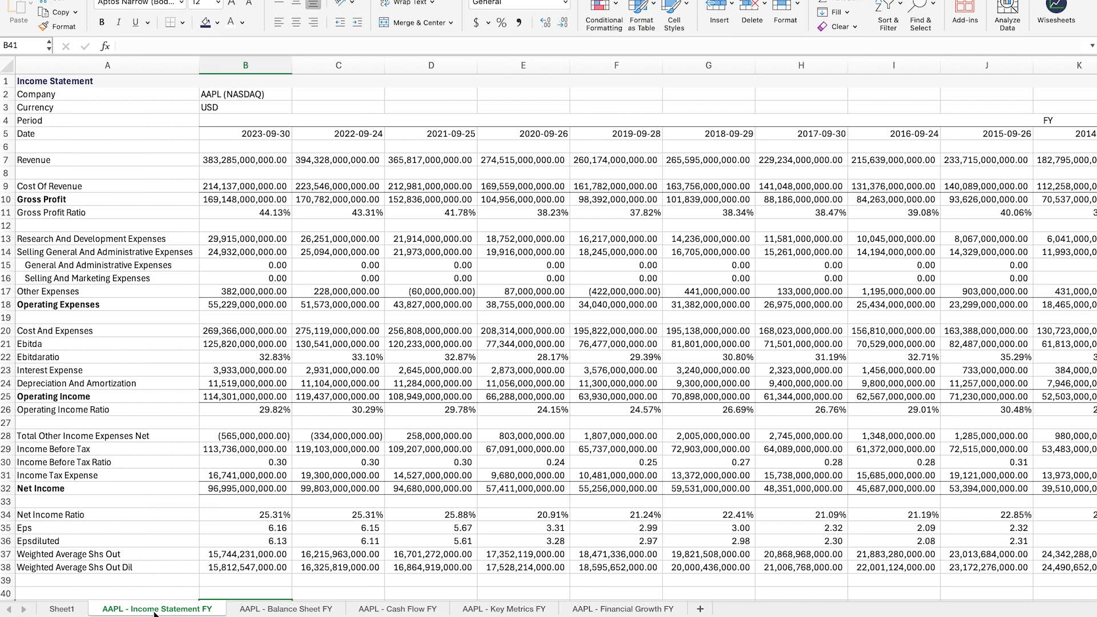
Start a formula in B41 referencing the 2023 Operating Income in B25
left_click(76, 392)
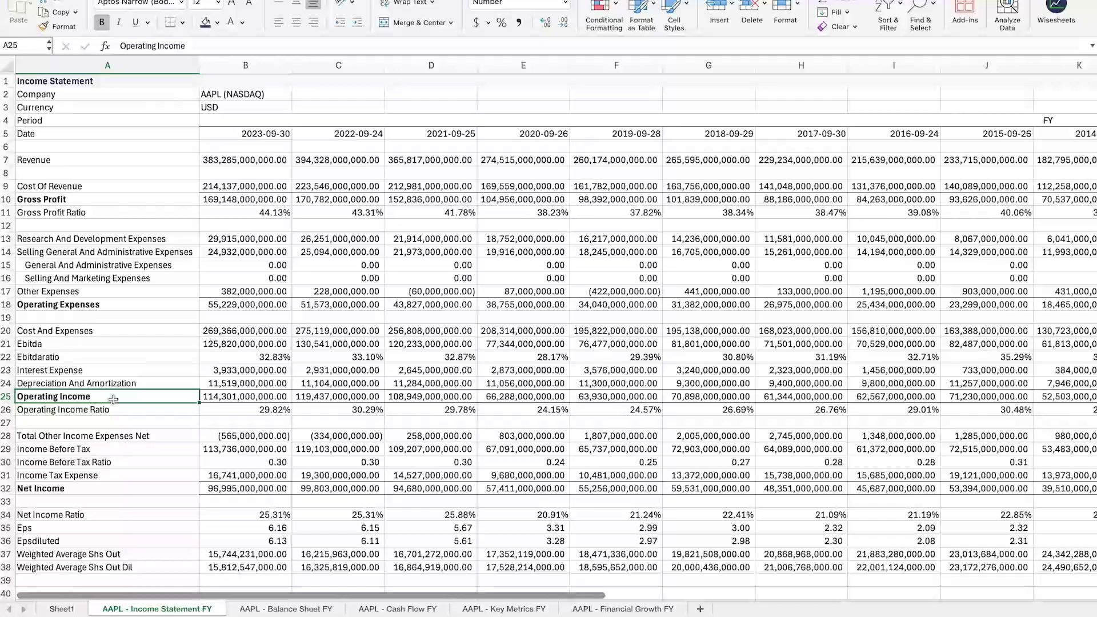
scroll(223, 403, "down", 5)
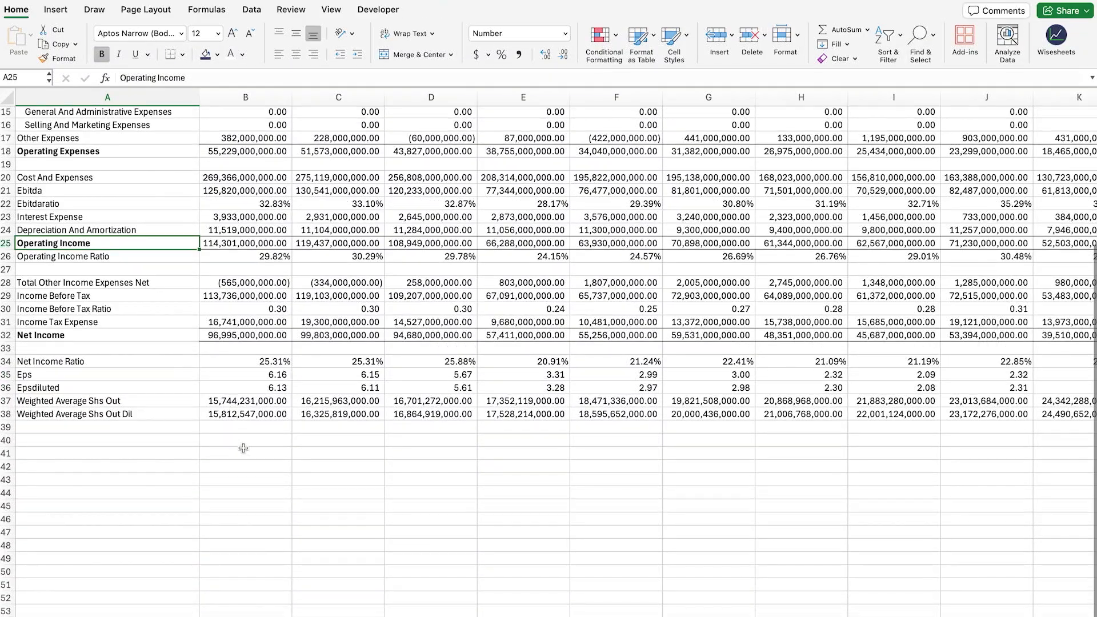
left_click(243, 451)
type("=")
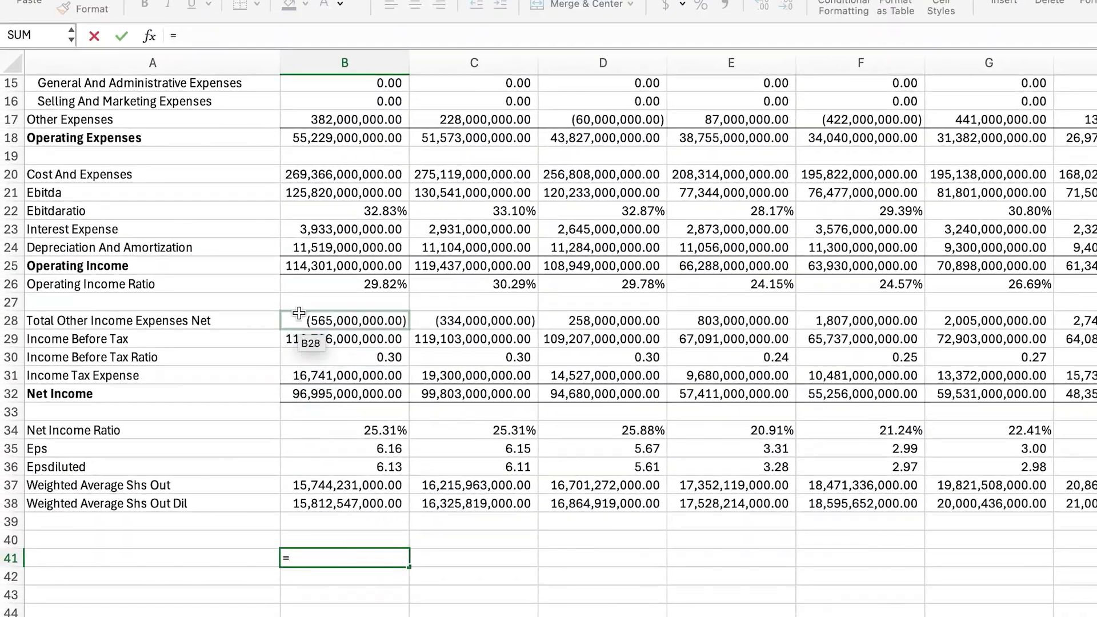
left_click(290, 251)
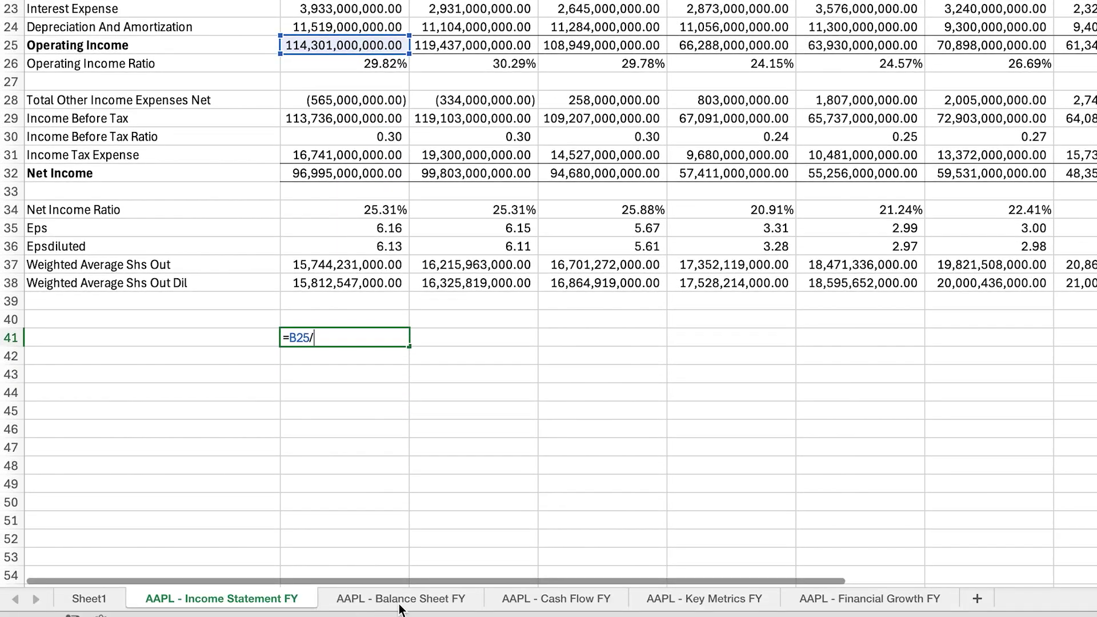
Divide by the Balance Sheet's 2023 Total Non Current Assets (B22), replacing a mistaken range reference
left_click(400, 606)
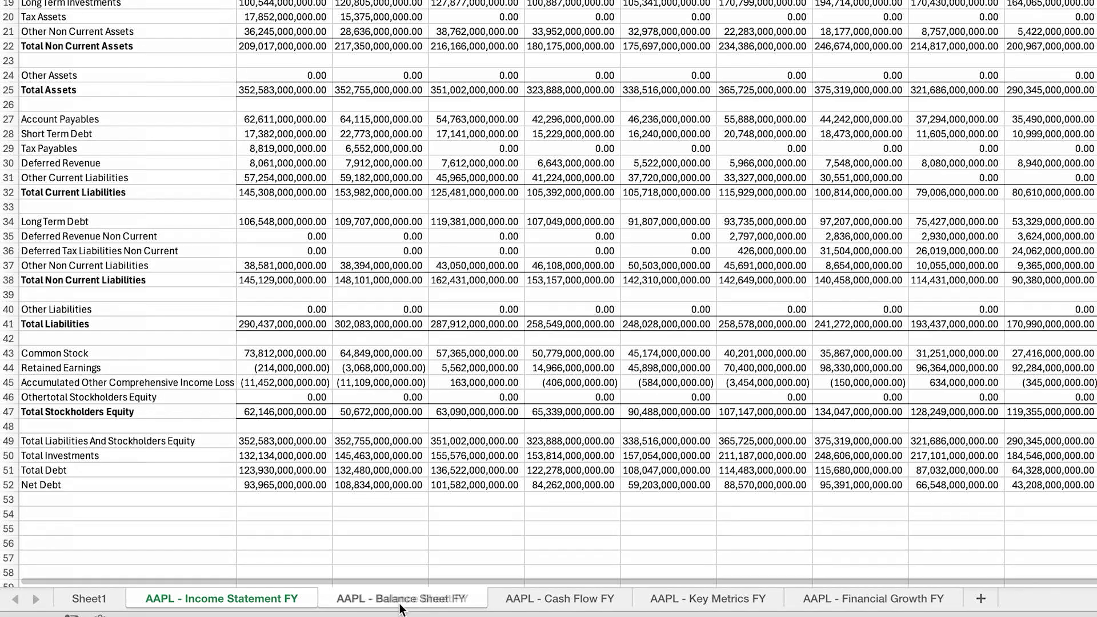
left_click(394, 446)
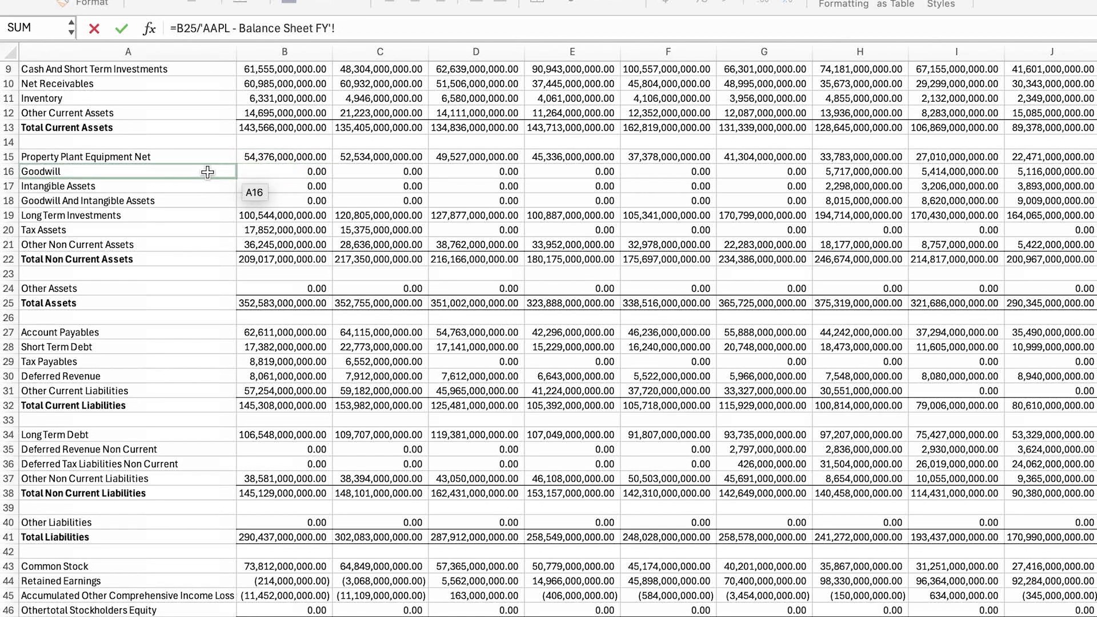
scroll(208, 178, "up", 4)
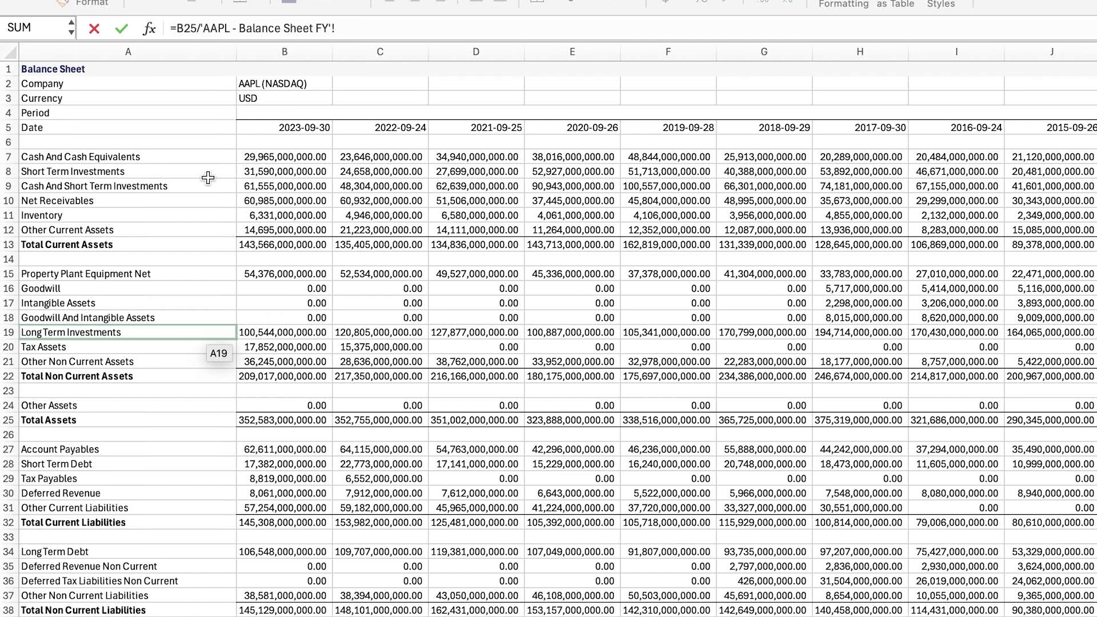
scroll(193, 258, "down", 1)
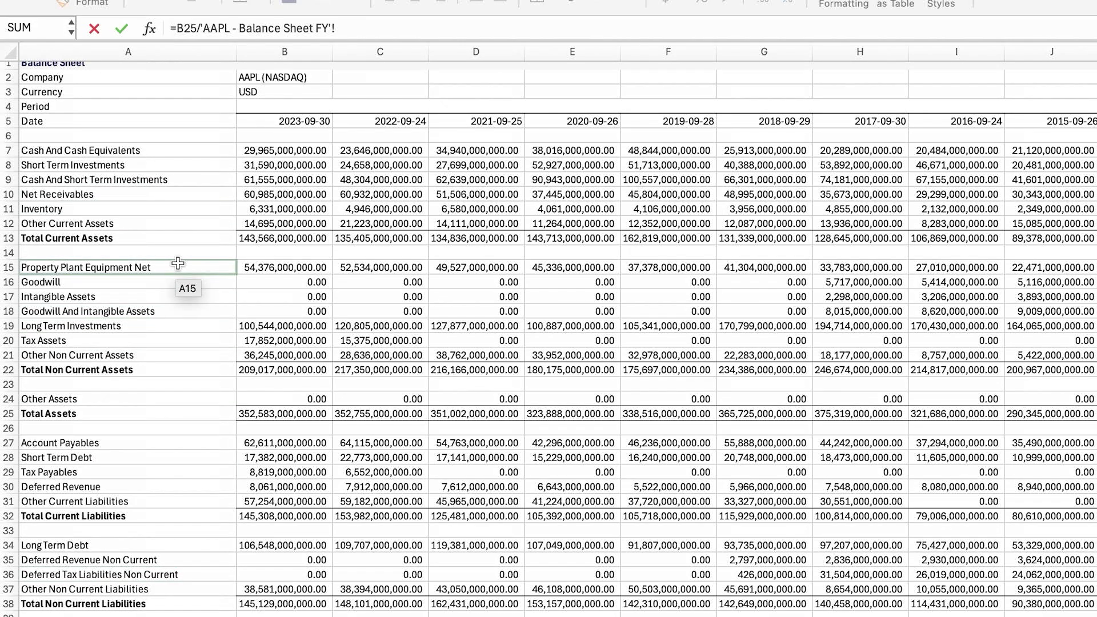
left_click_drag(177, 263, 174, 363)
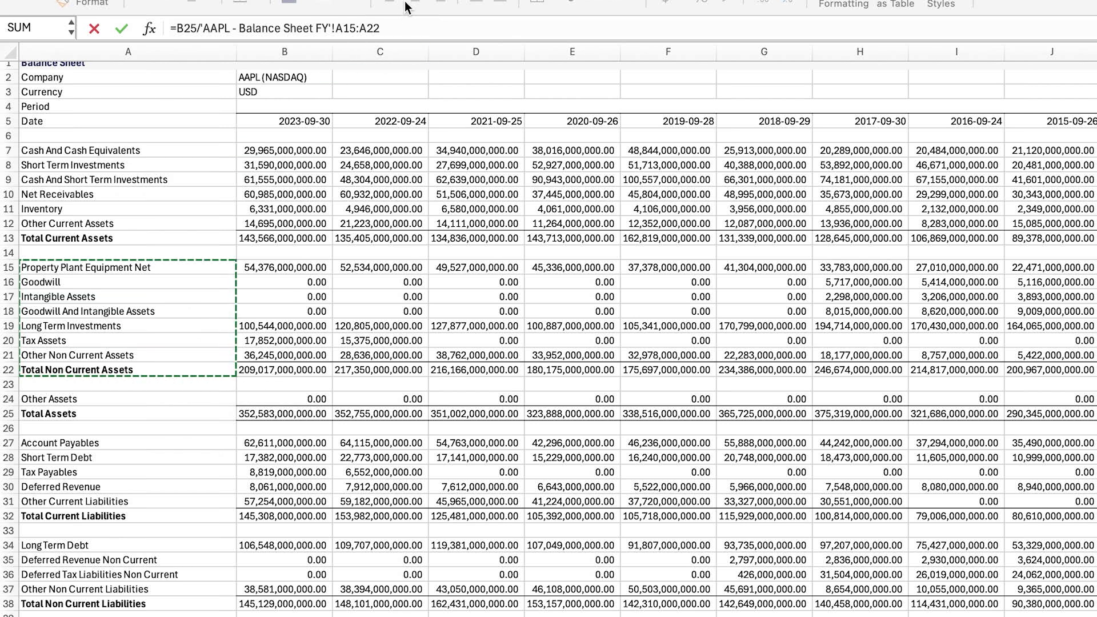
left_click_drag(399, 28, 221, 35)
key("BackSpace")
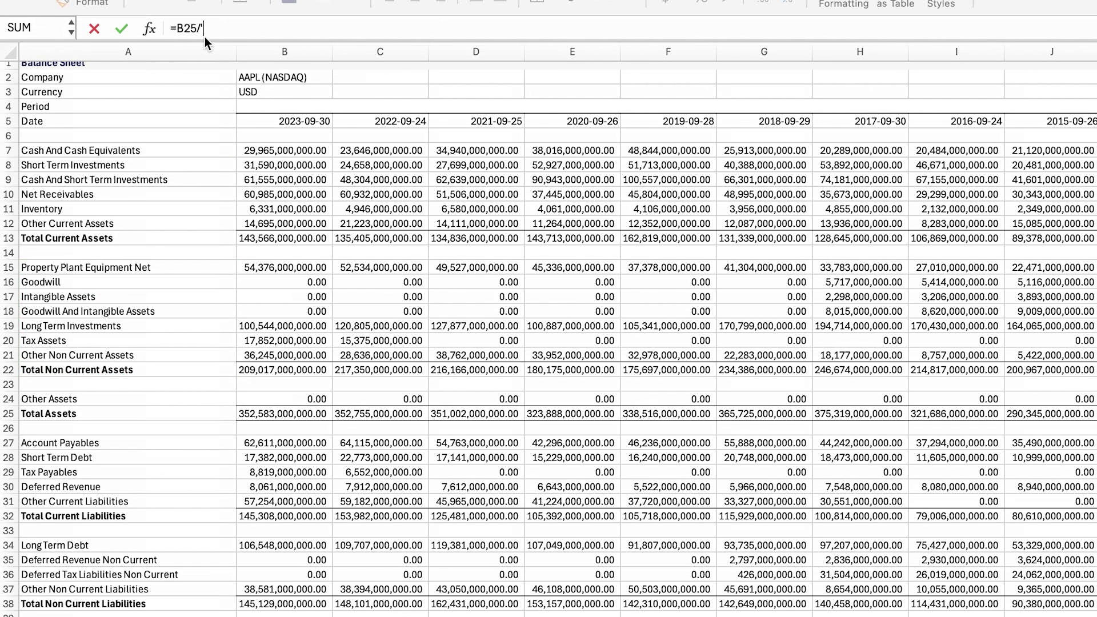
scroll(402, 473, "up", 3)
key("BackSpace")
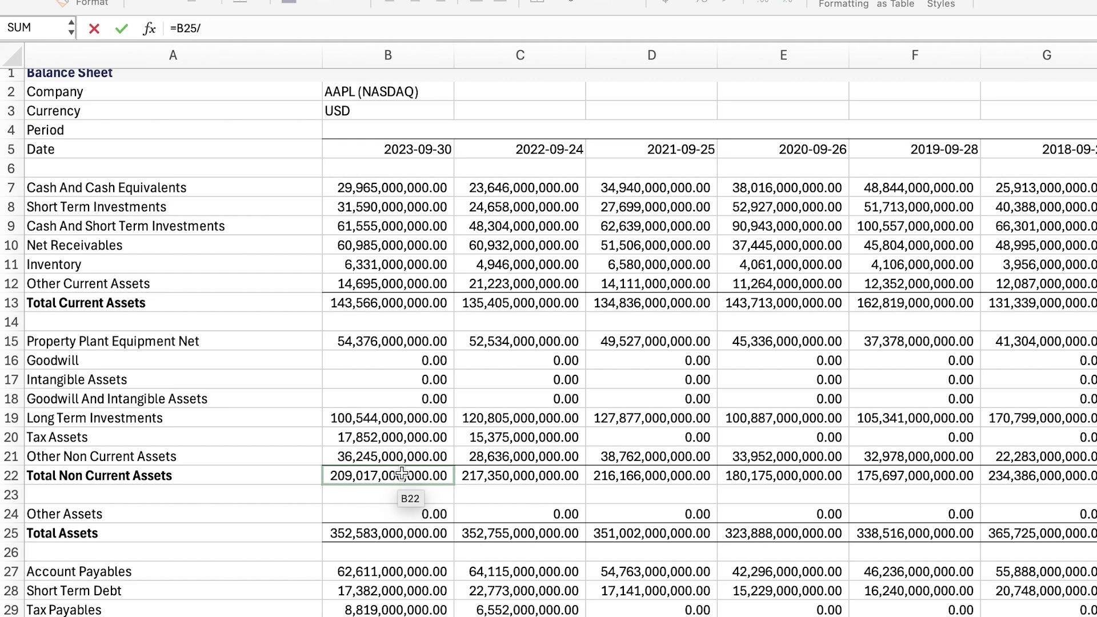
left_click(403, 474)
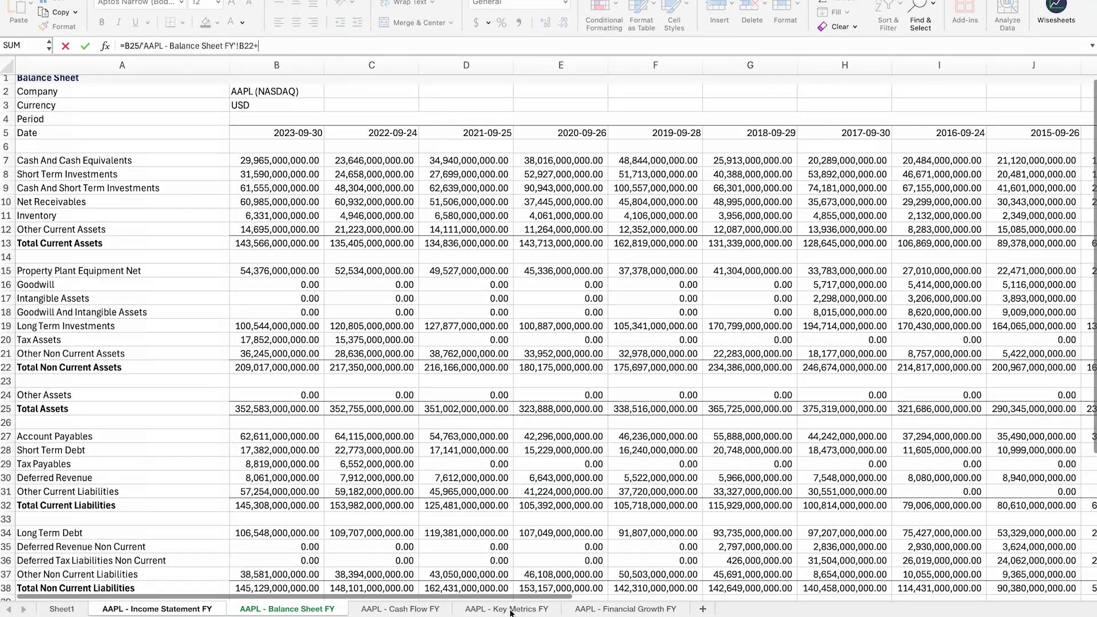
Add Key Metrics working capital (B48) to the divisor and commit, giving about 0.55
type("+")
left_click(511, 610)
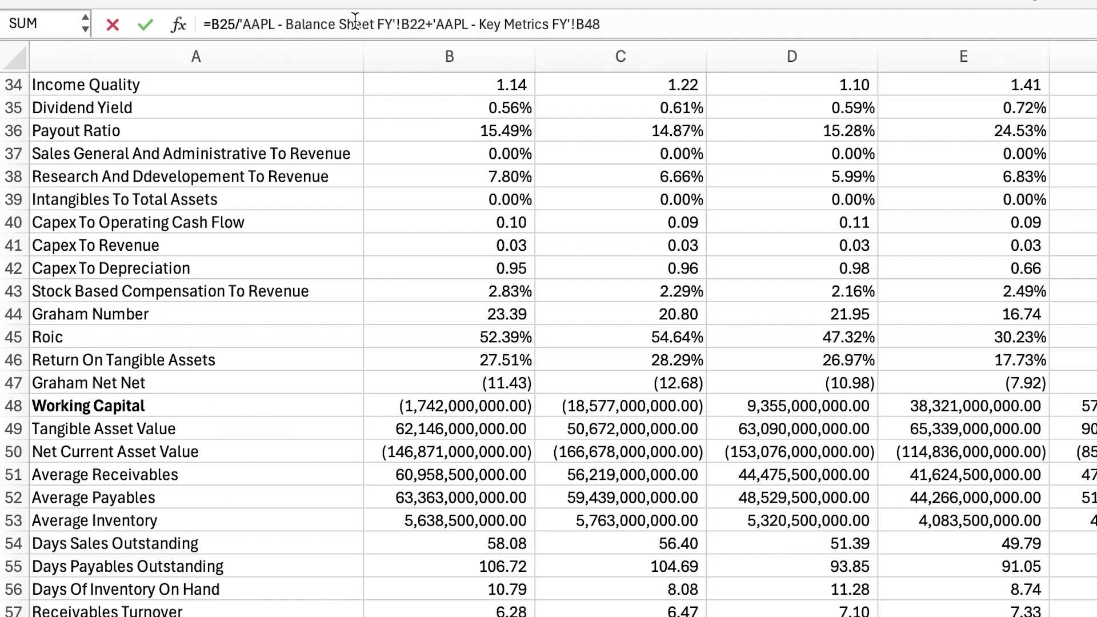
type("(")
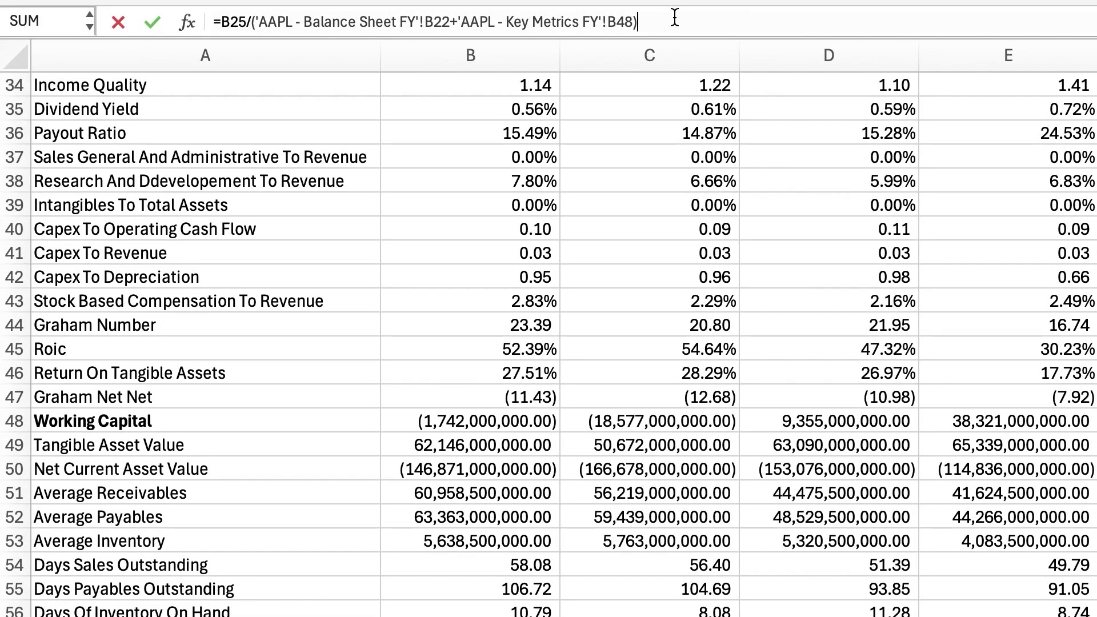
key("Return")
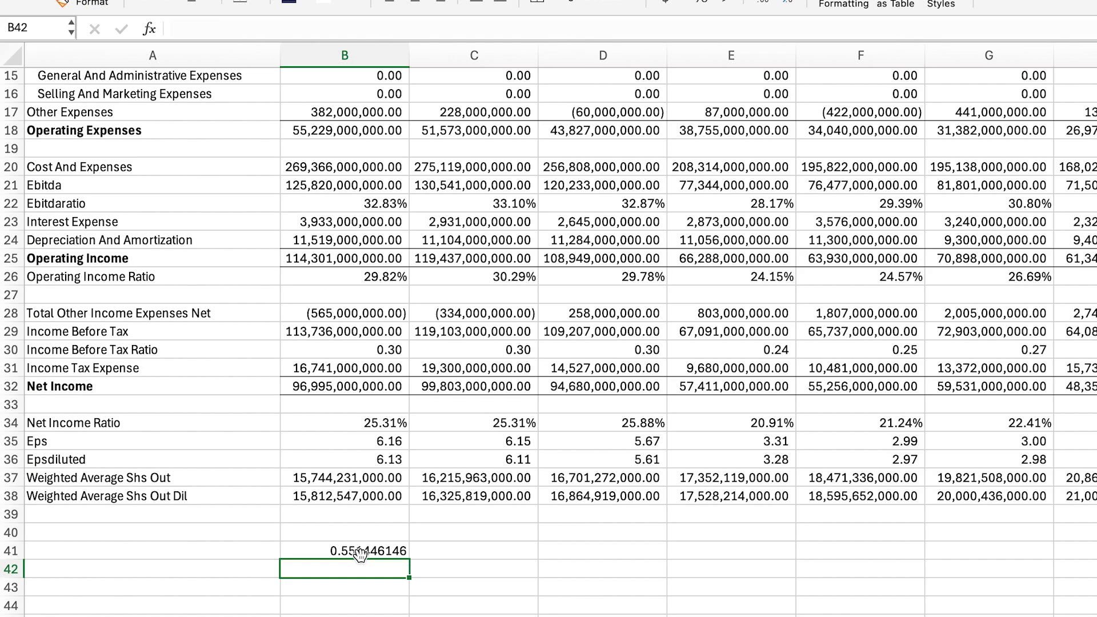
Format B41's ROIC result as a percentage with two decimals, 55.14%
left_click(356, 547)
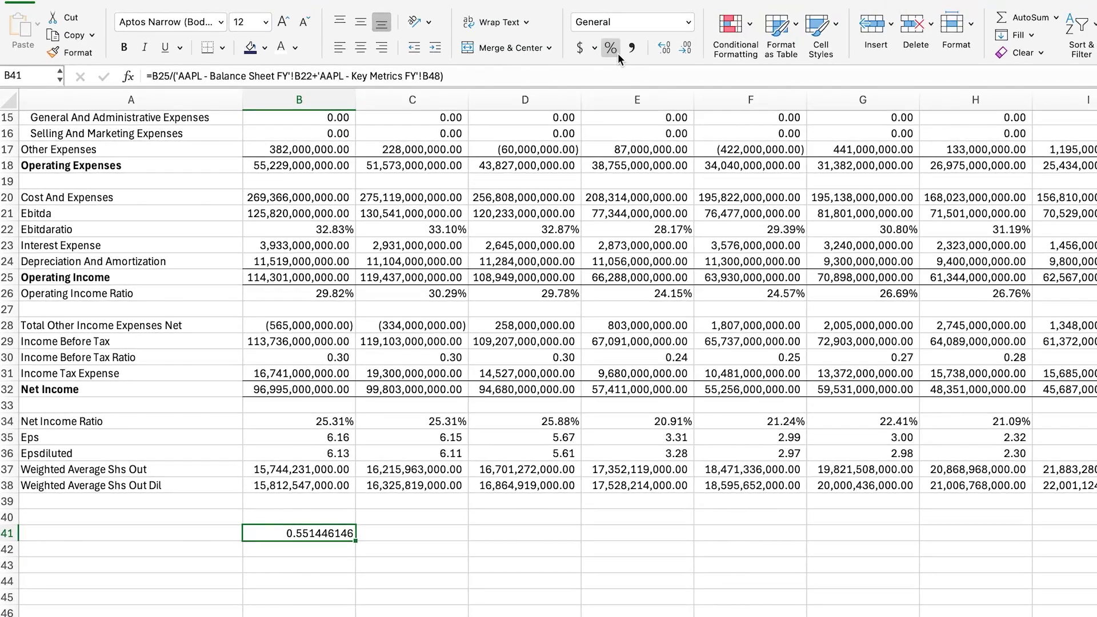
left_click(702, 1)
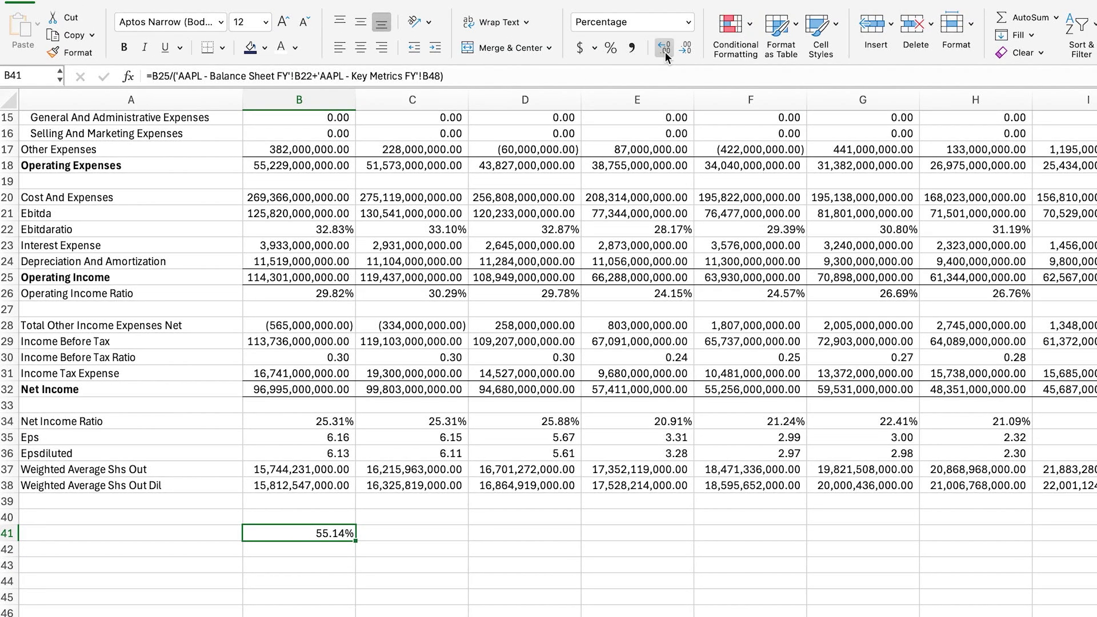
scroll(312, 611, "down", 3)
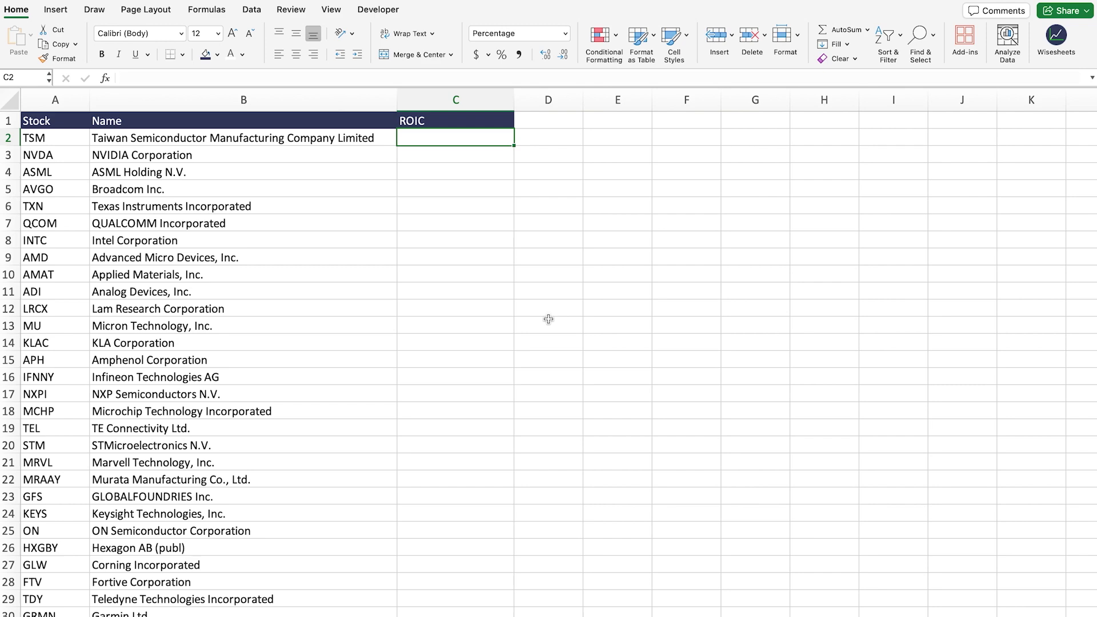
left_click(44, 116)
left_click(50, 122)
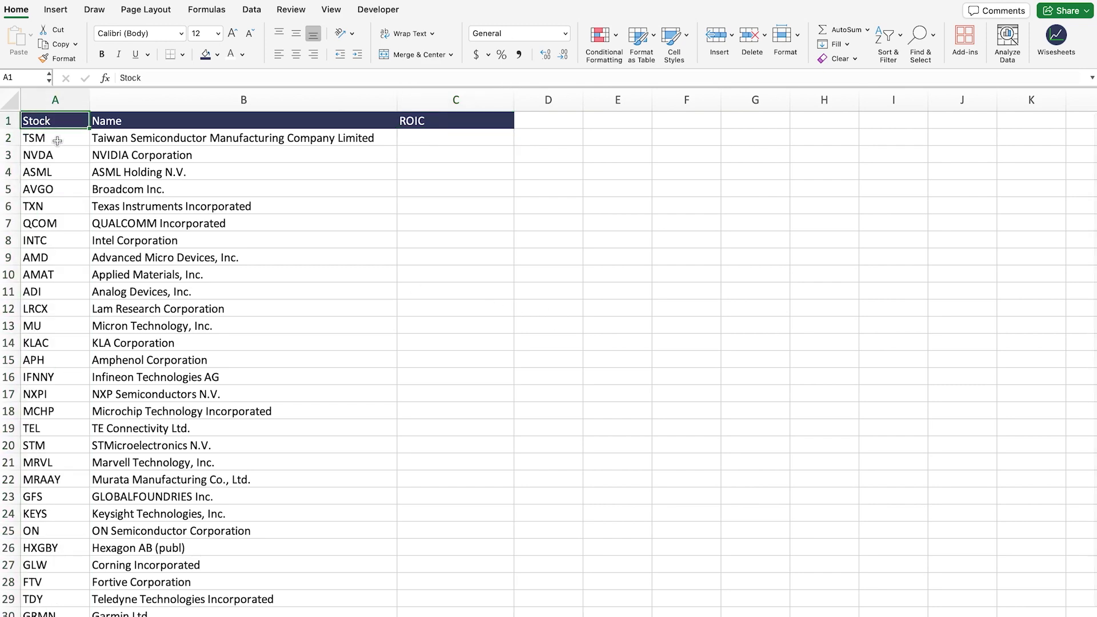
left_click_drag(53, 137, 86, 616)
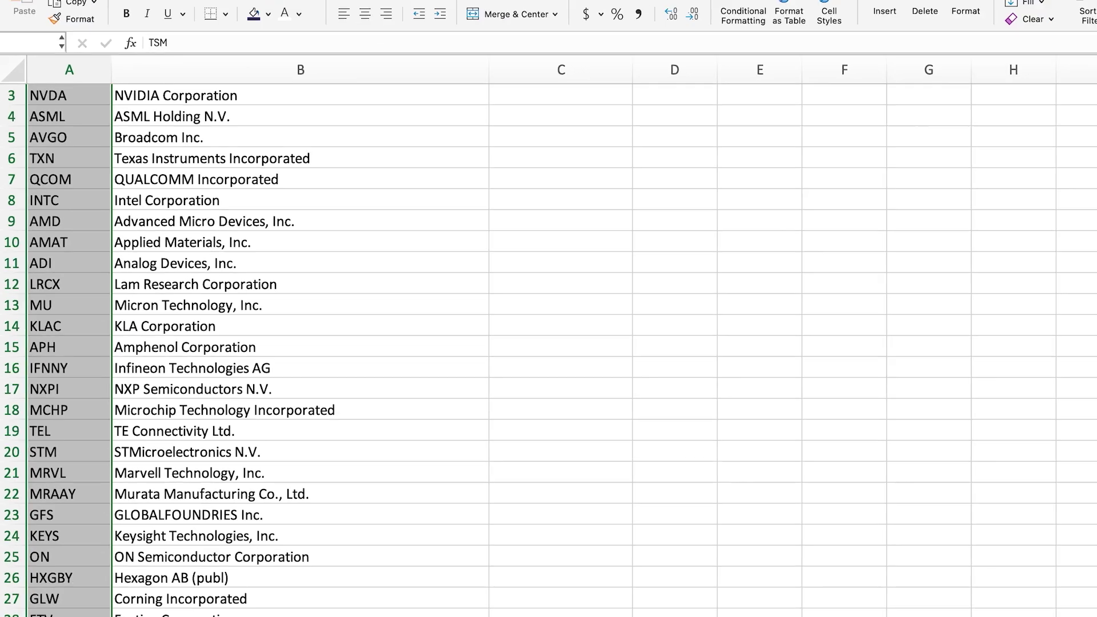
scroll(108, 483, "up", 2)
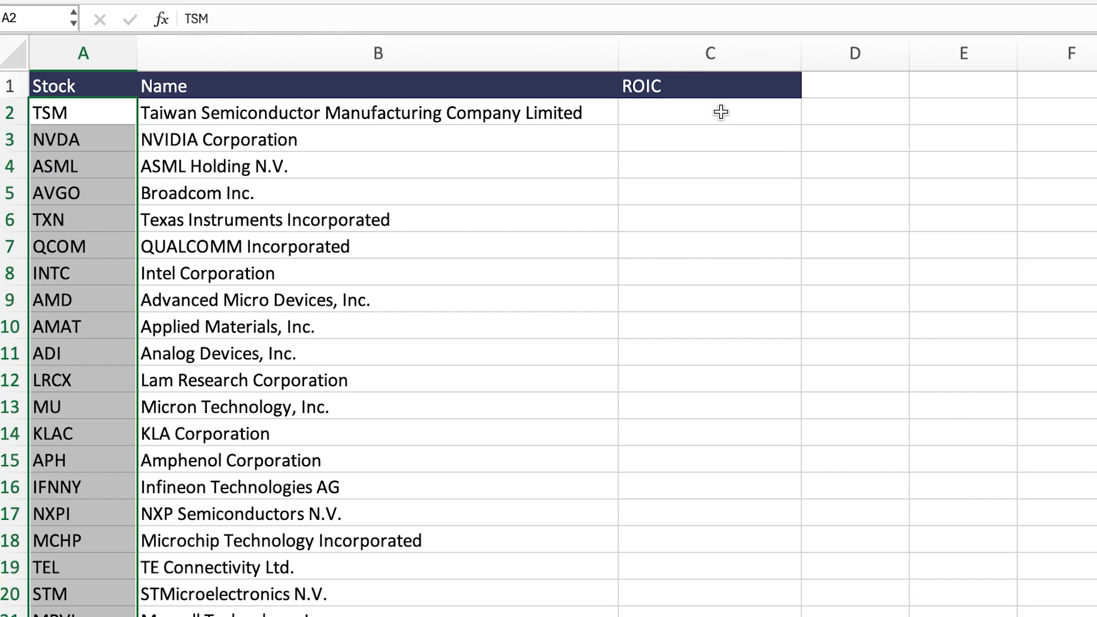
left_click(463, 138)
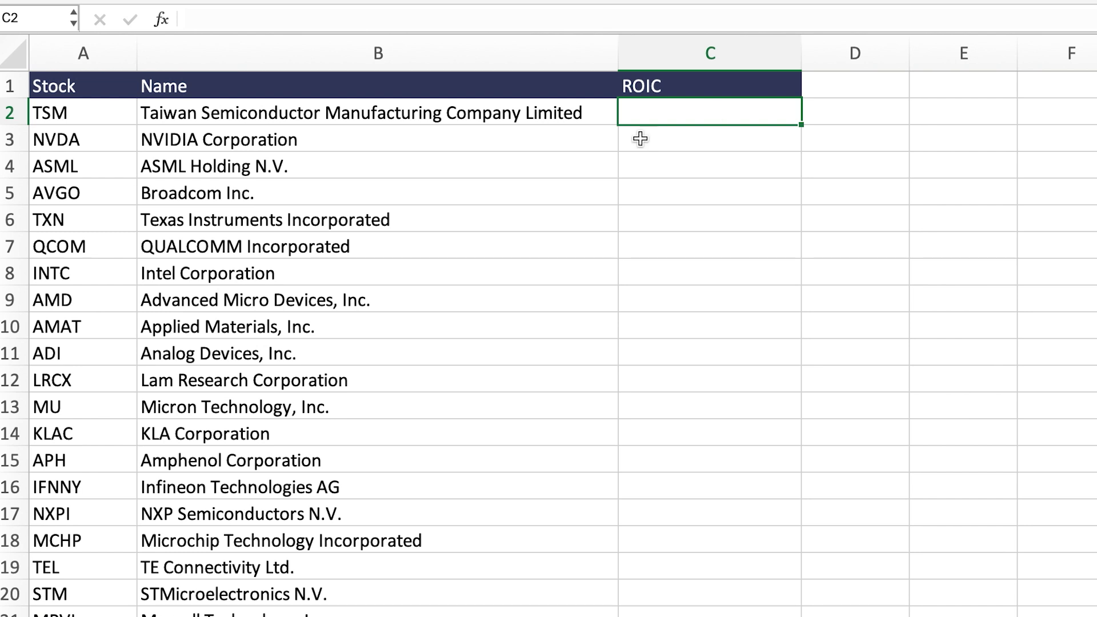
left_click_drag(127, 114, 115, 506)
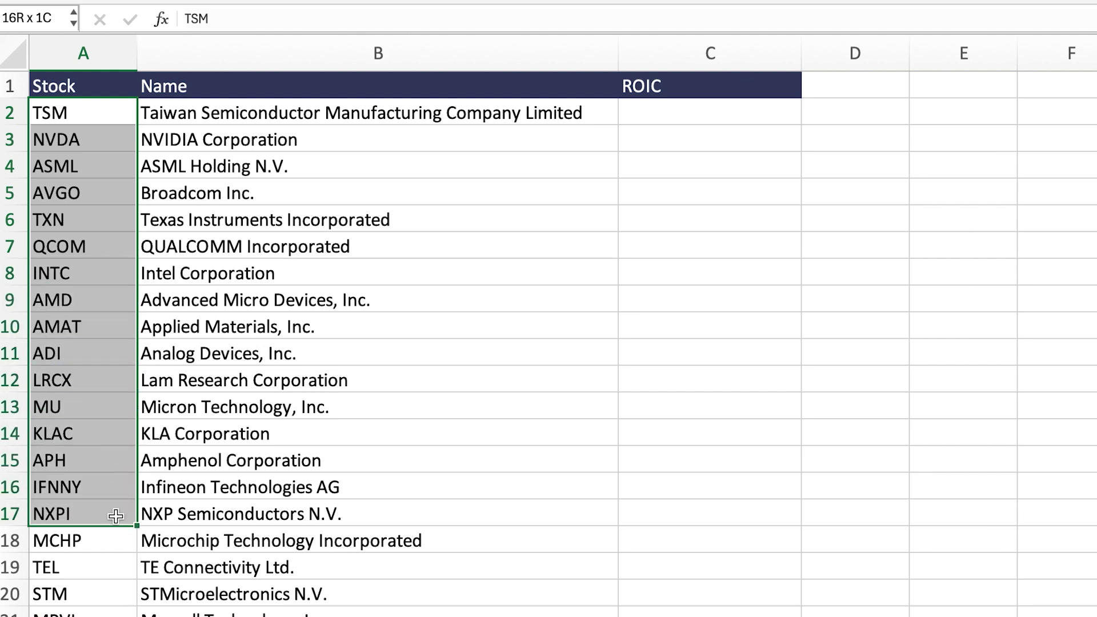
left_click(710, 112)
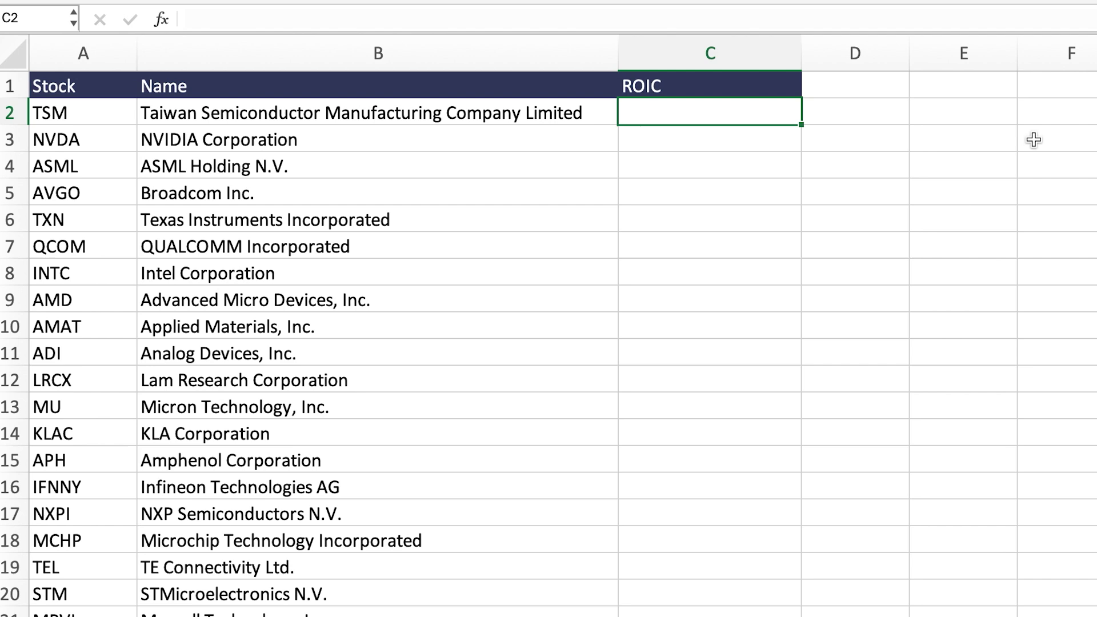
scroll(323, 281, "down", 5)
scroll(321, 343, "up", 5)
left_click_drag(98, 112, 91, 309)
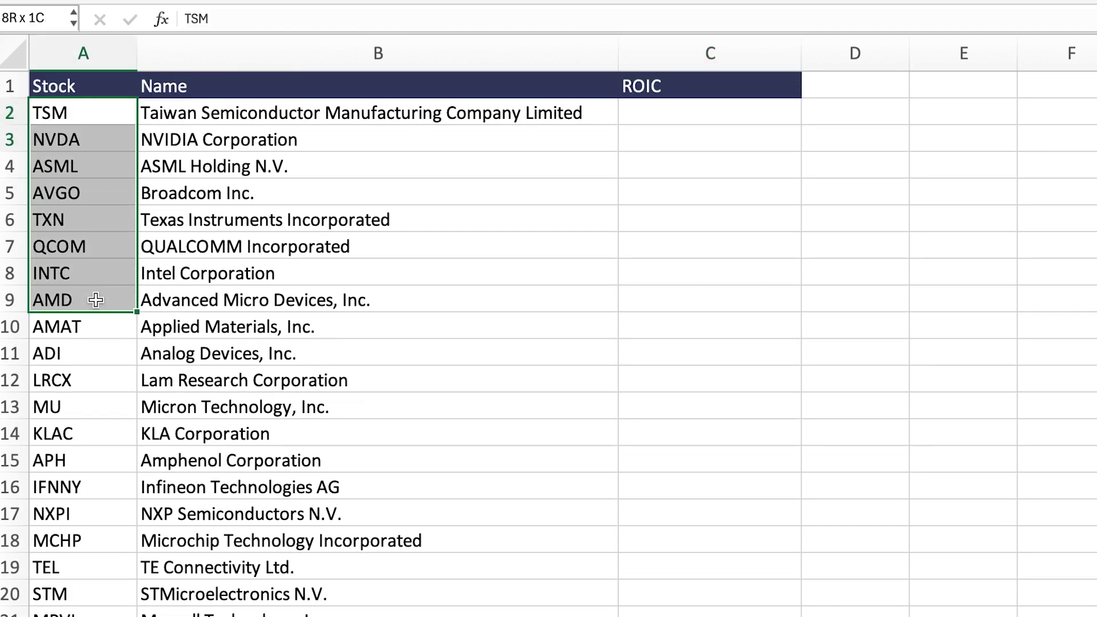
scroll(91, 257, "down", 5)
scroll(96, 307, "up", 6)
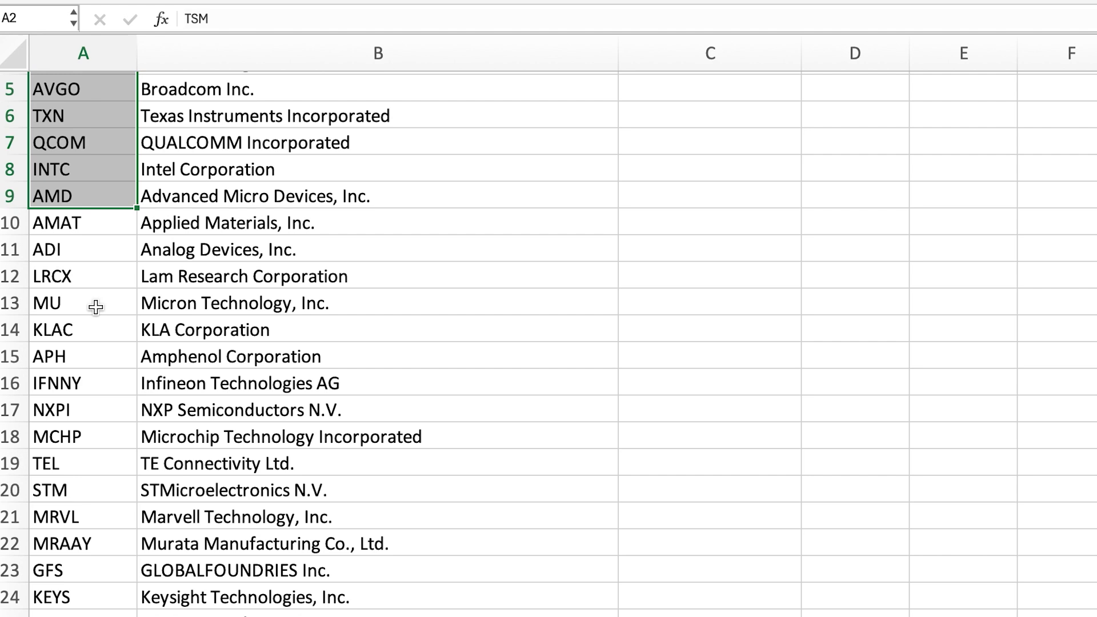
In C2, start a WISE formula using tickers A2:A31 as the symbols
left_click(713, 119)
type("=wi")
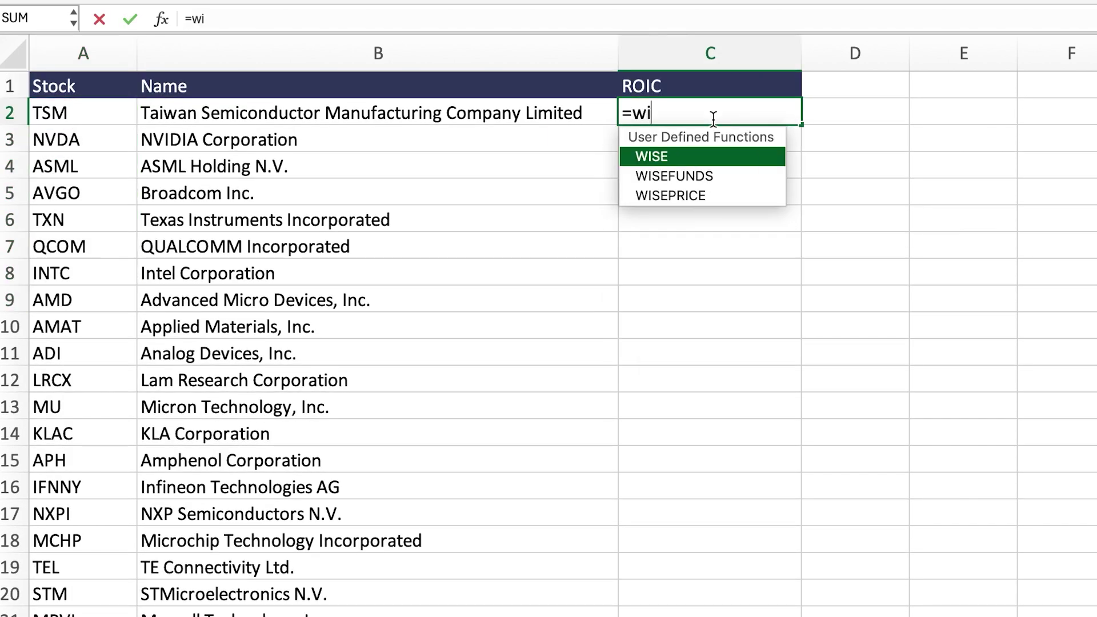
type("se")
key("Tab")
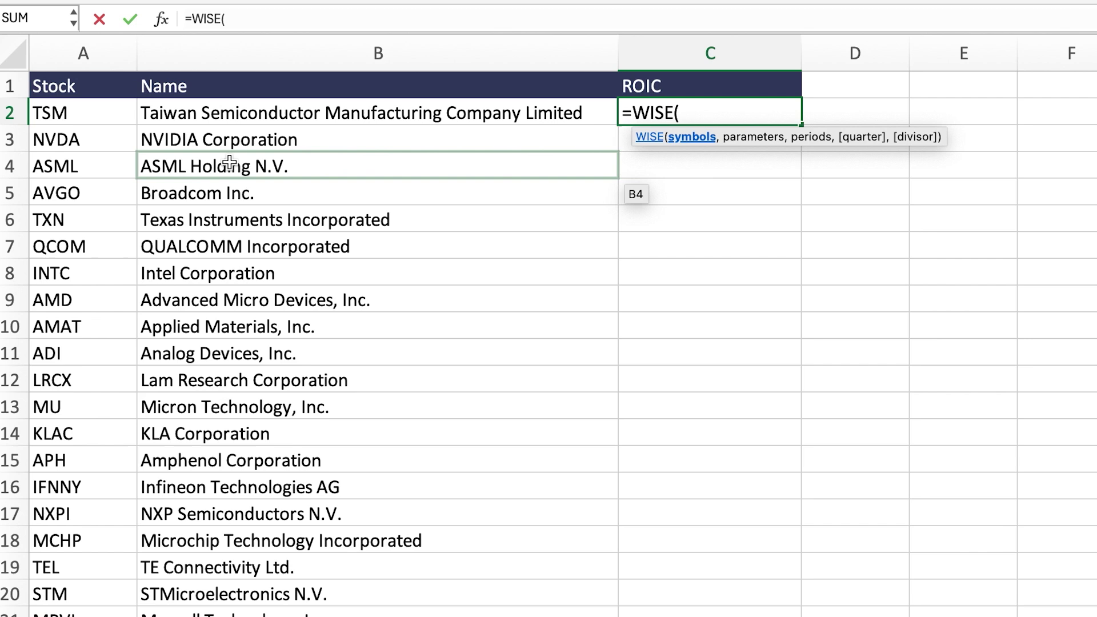
left_click_drag(80, 118, 81, 567)
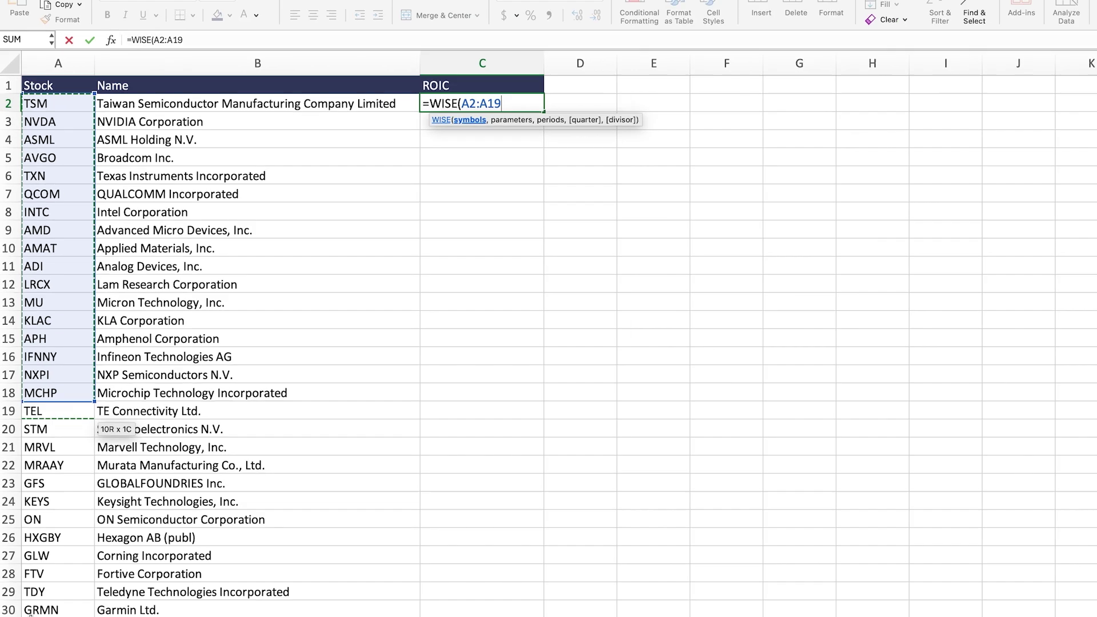
left_click_drag(30, 612, 37, 562)
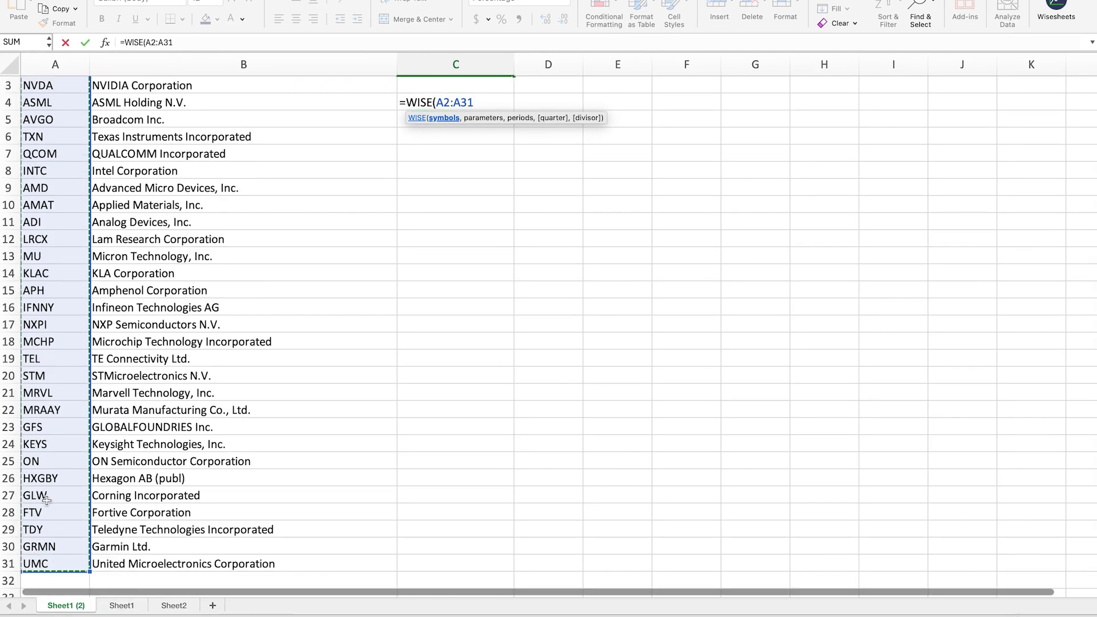
type(",")
Complete it as =WISE(A2:A31,C1,"ttm") so TTM ROIC values spill down column C
scroll(417, 183, "up", 2)
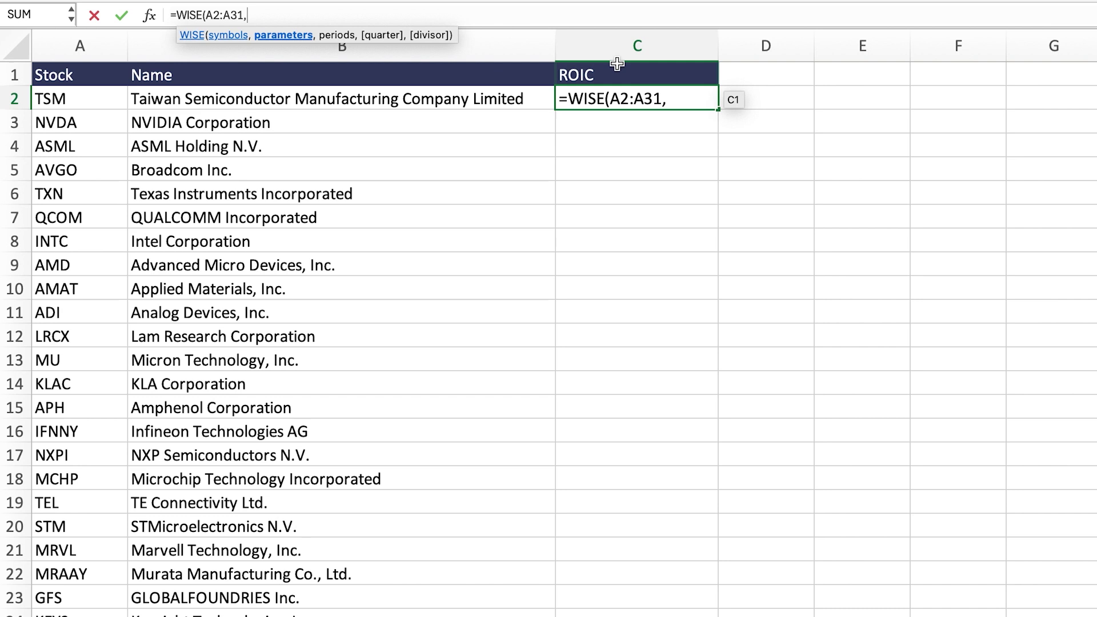
left_click(618, 69)
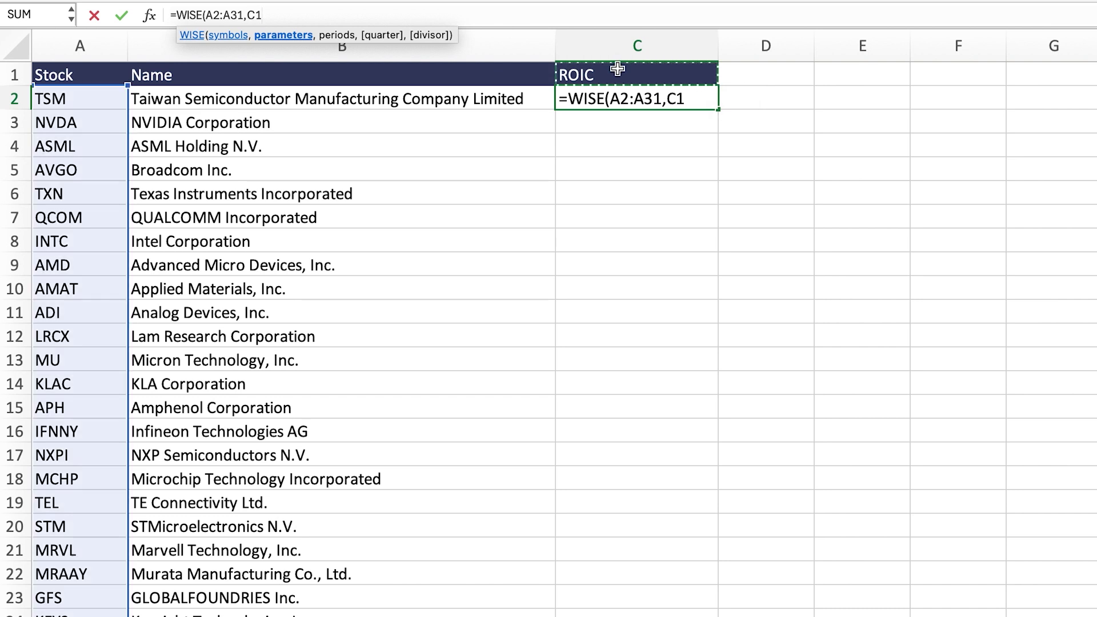
type(", \"ttm")
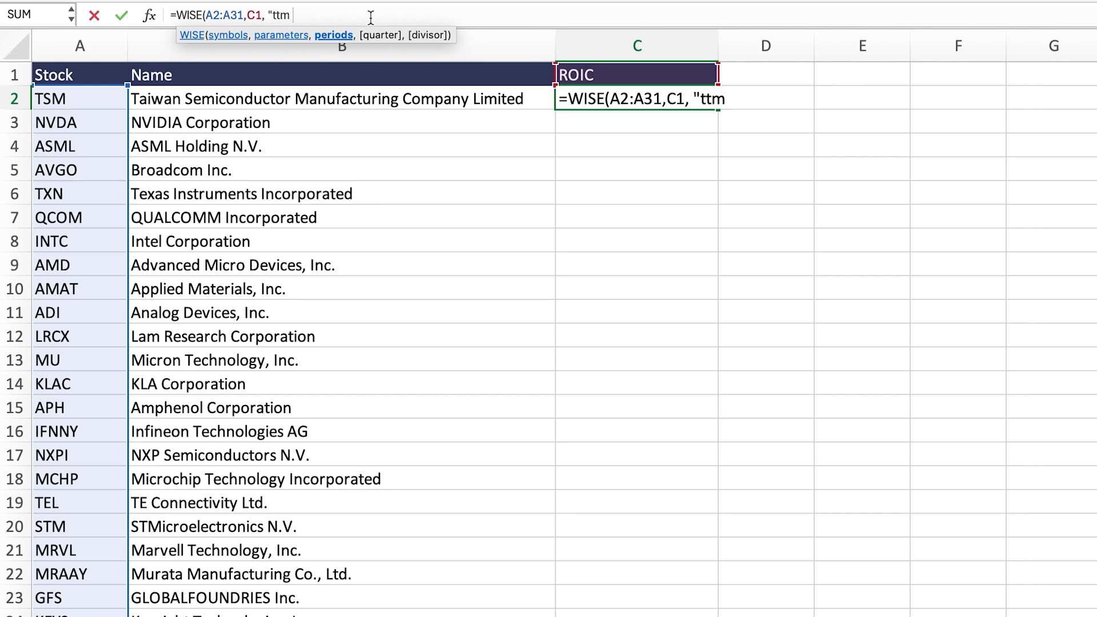
key("Left")
key("Left")
key("Left")
key("Left")
key("Left")
key("Left")
key("Left")
key("Left")
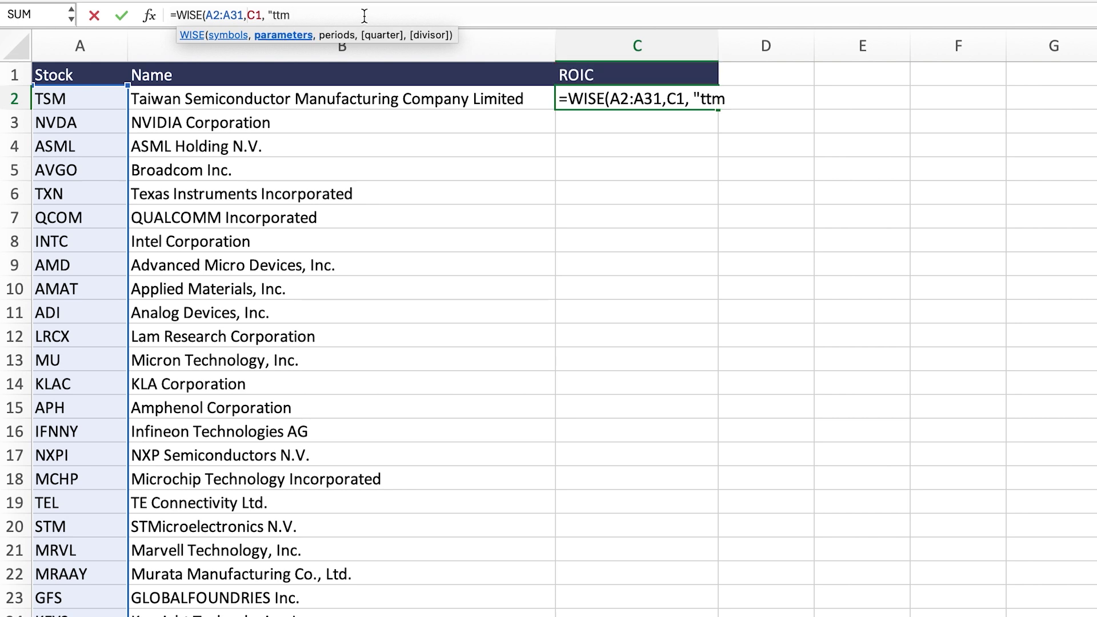
left_click(361, 16)
type("\")")
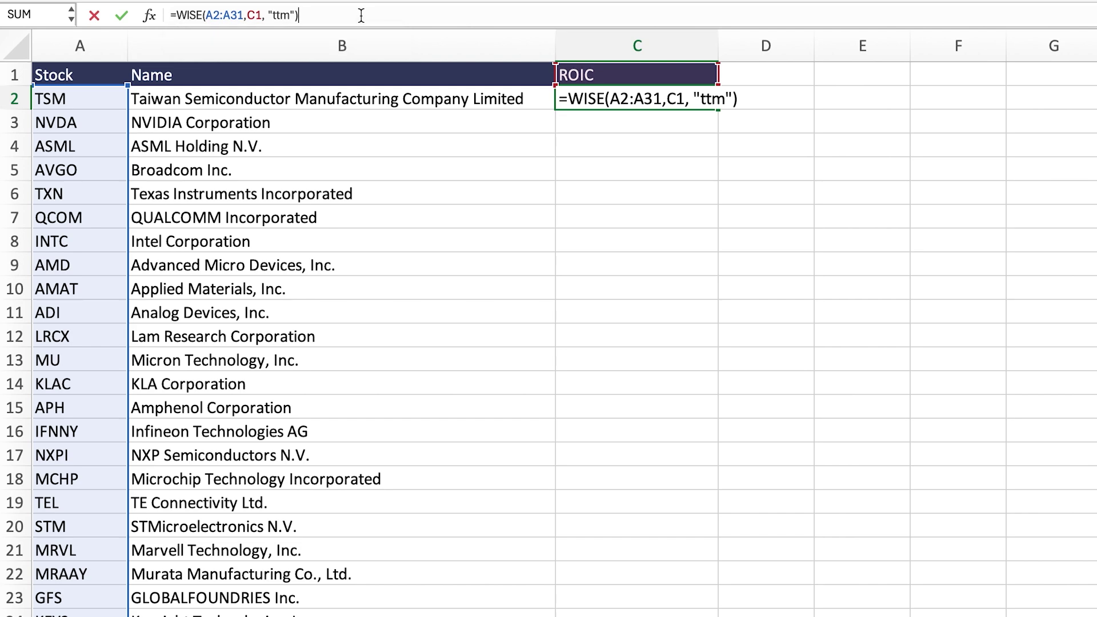
key("Return")
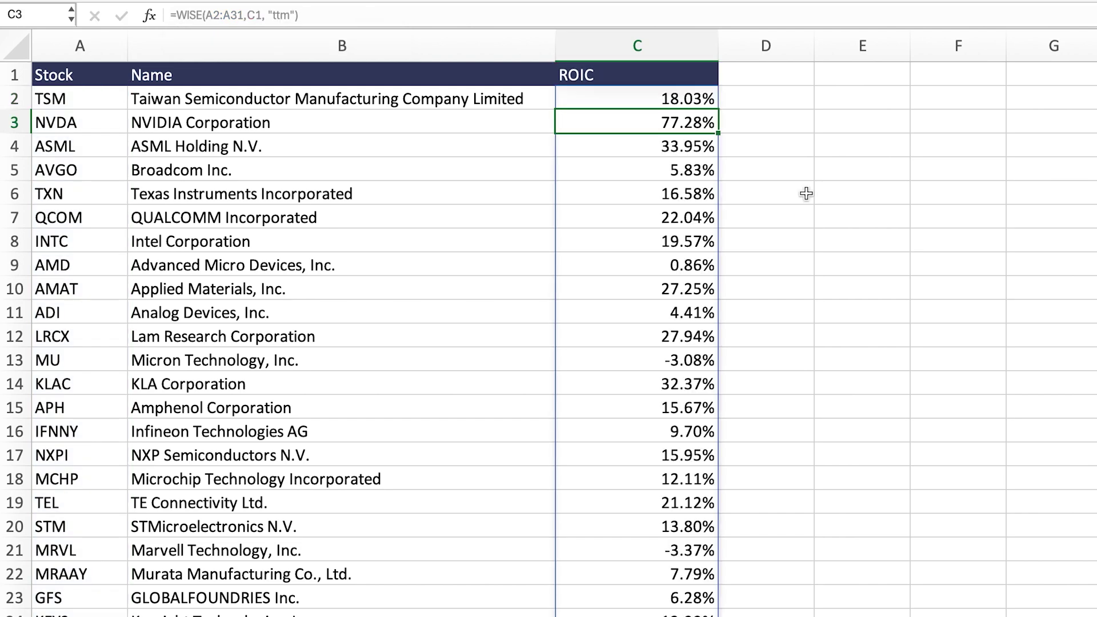
Select the whole stock table including the new ROIC values
left_click(483, 218)
left_click_drag(85, 99, 450, 364)
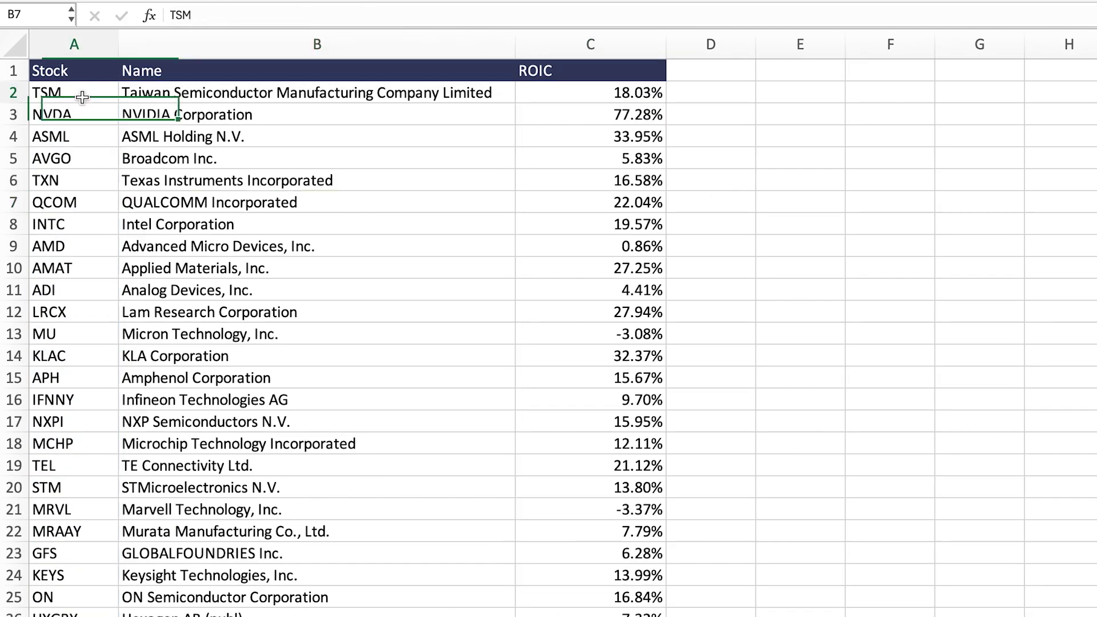
left_click_drag(299, 308, 442, 599)
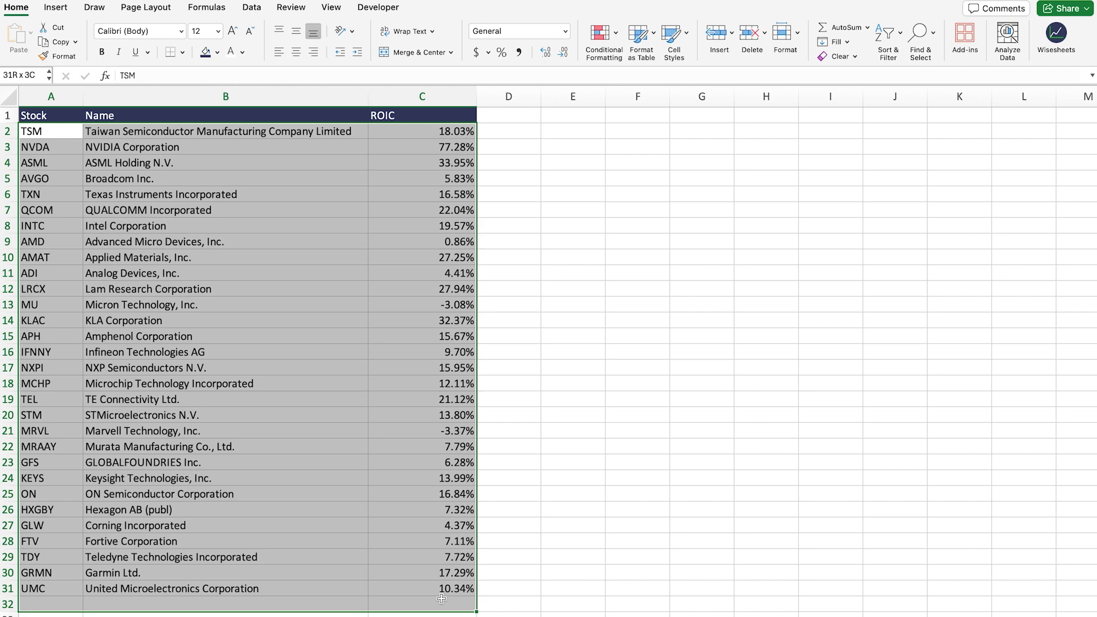
Insert a clustered bar chart of company names versus ROIC (B1:C31) with a dark style
left_click(535, 257)
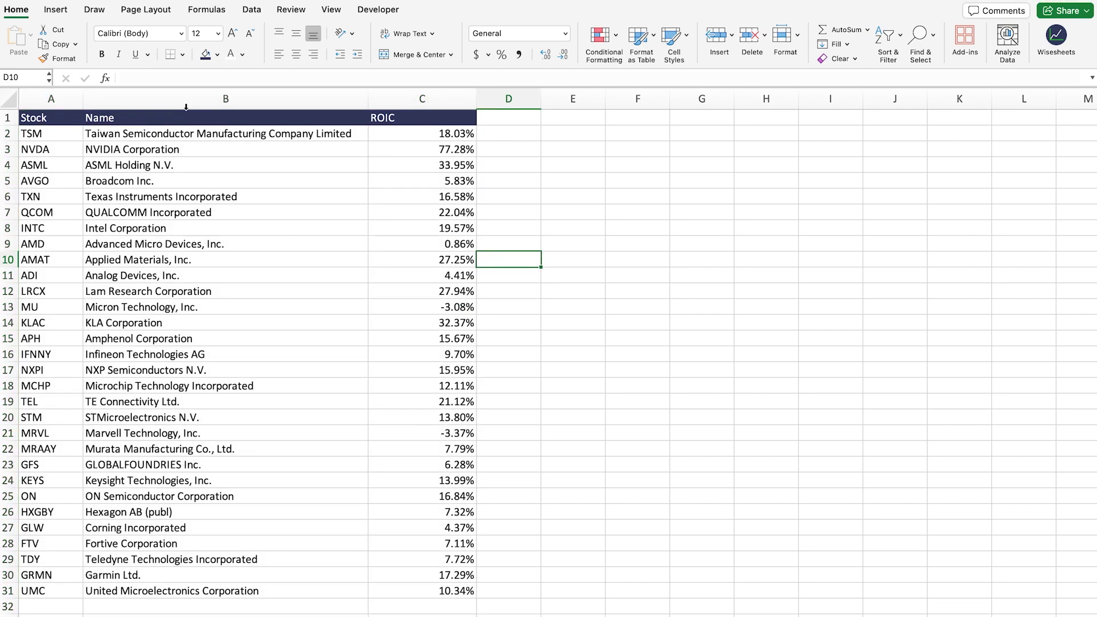
left_click_drag(190, 120, 441, 596)
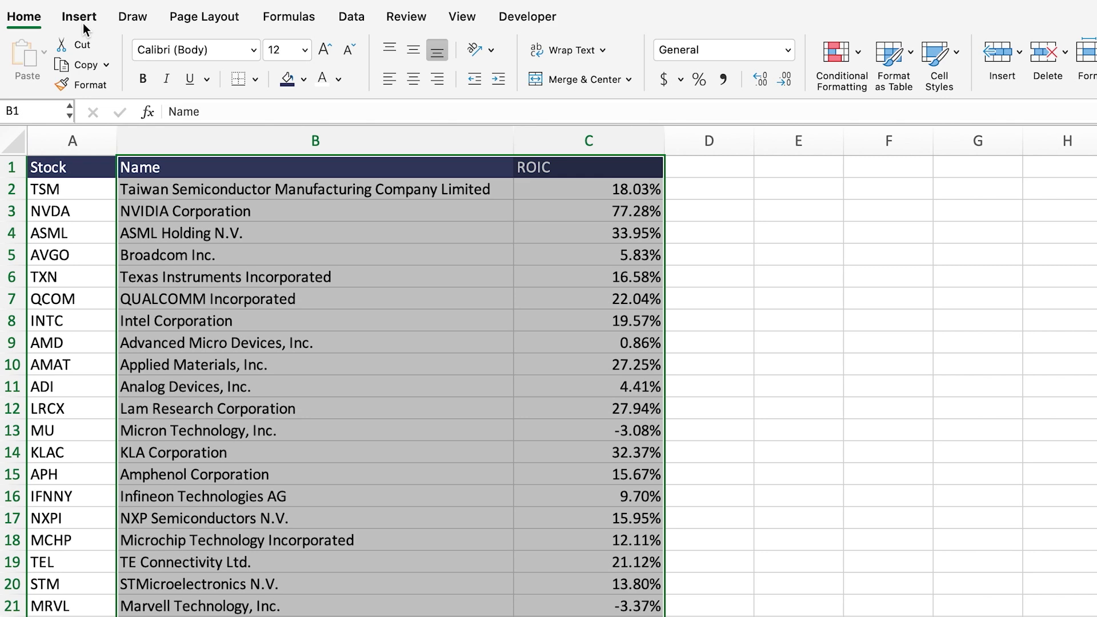
left_click(59, 13)
left_click(433, 39)
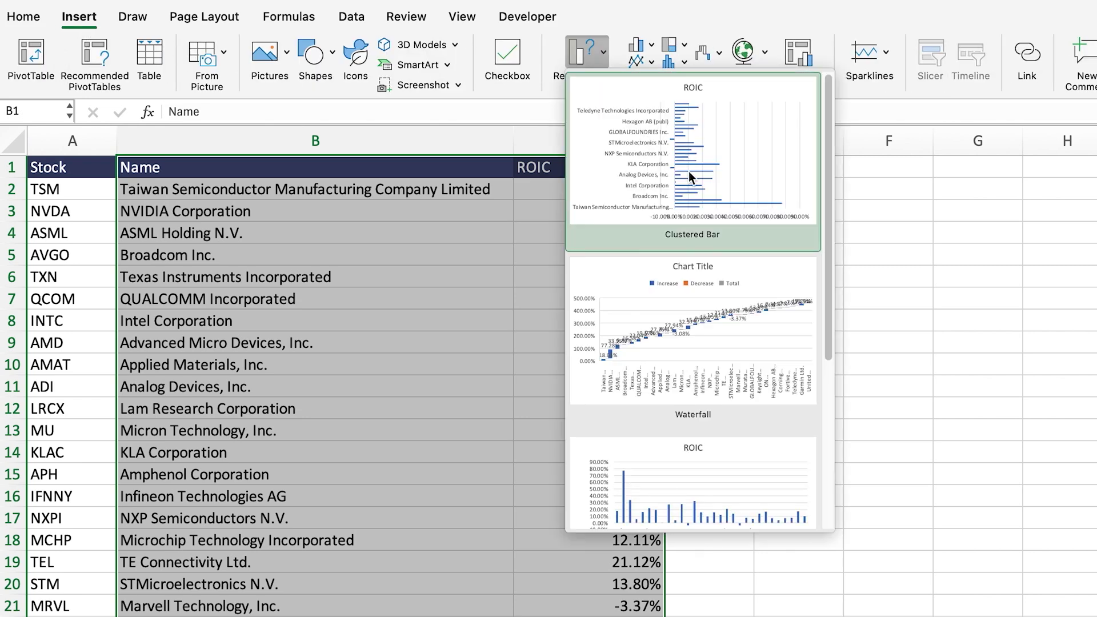
left_click(711, 191)
left_click(777, 61)
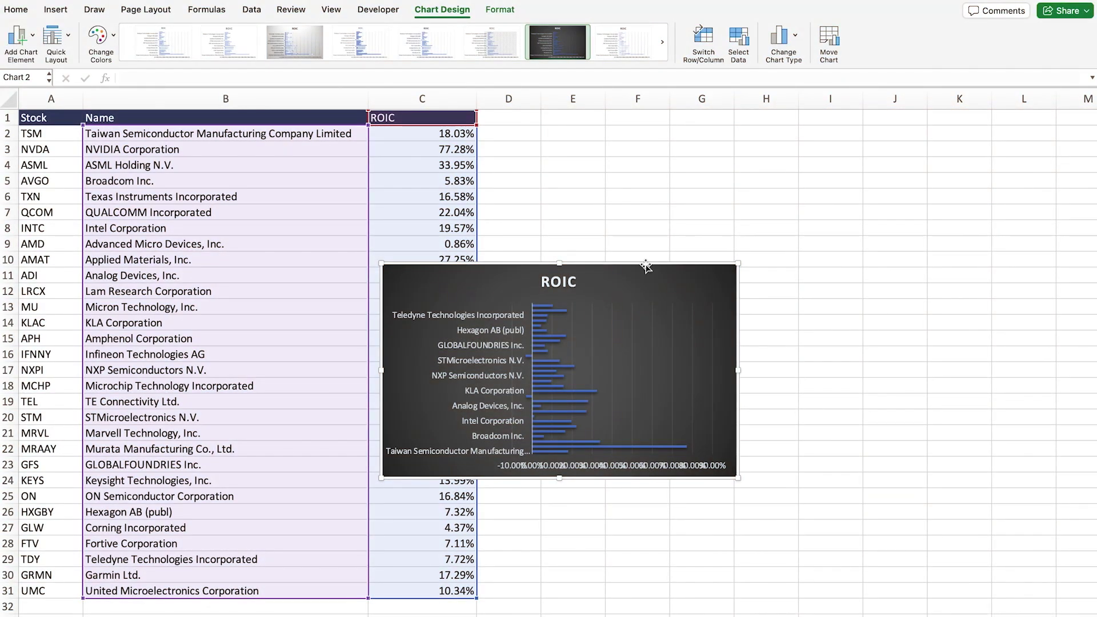
Move the chart beside the table and enlarge it so all 30 company names show
left_click_drag(646, 265, 770, 126)
left_click_drag(684, 341, 684, 531)
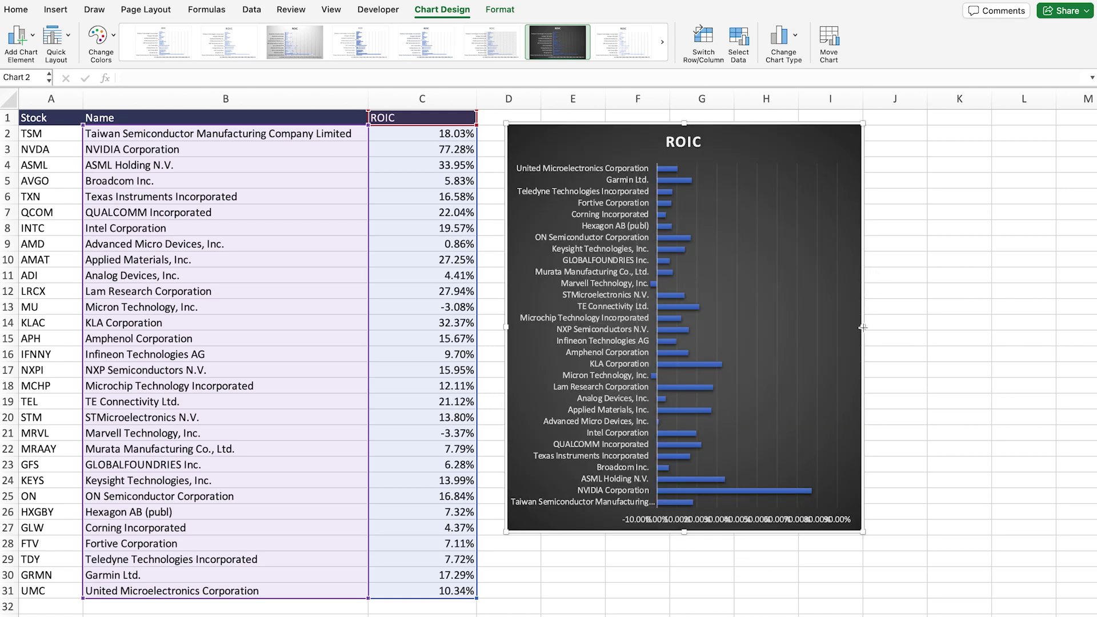
left_click_drag(863, 328, 1015, 329)
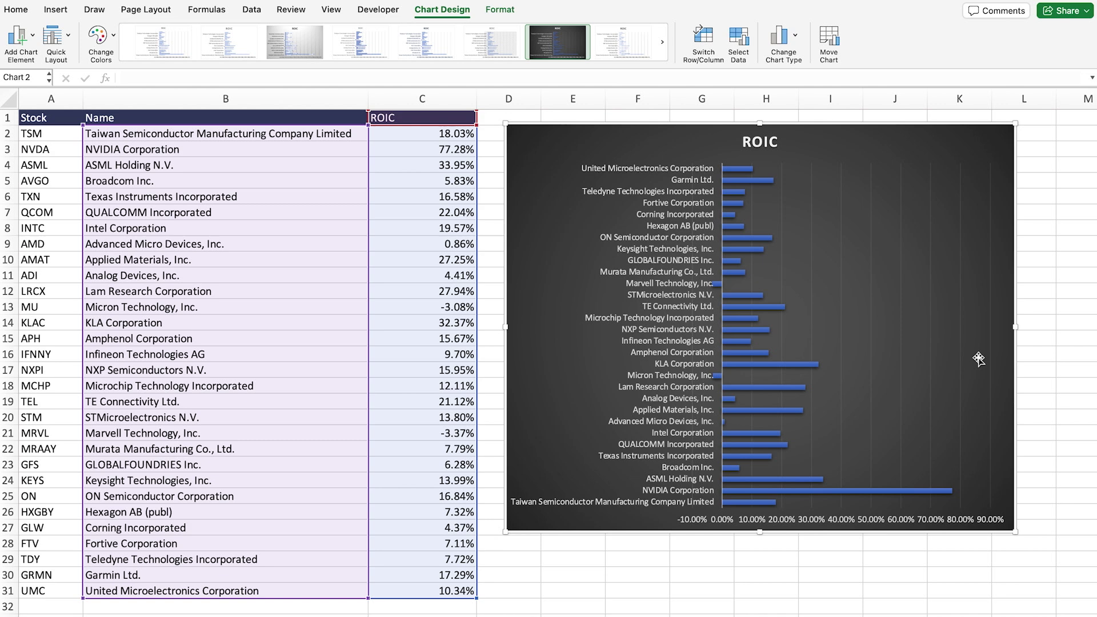
left_click_drag(834, 130, 821, 130)
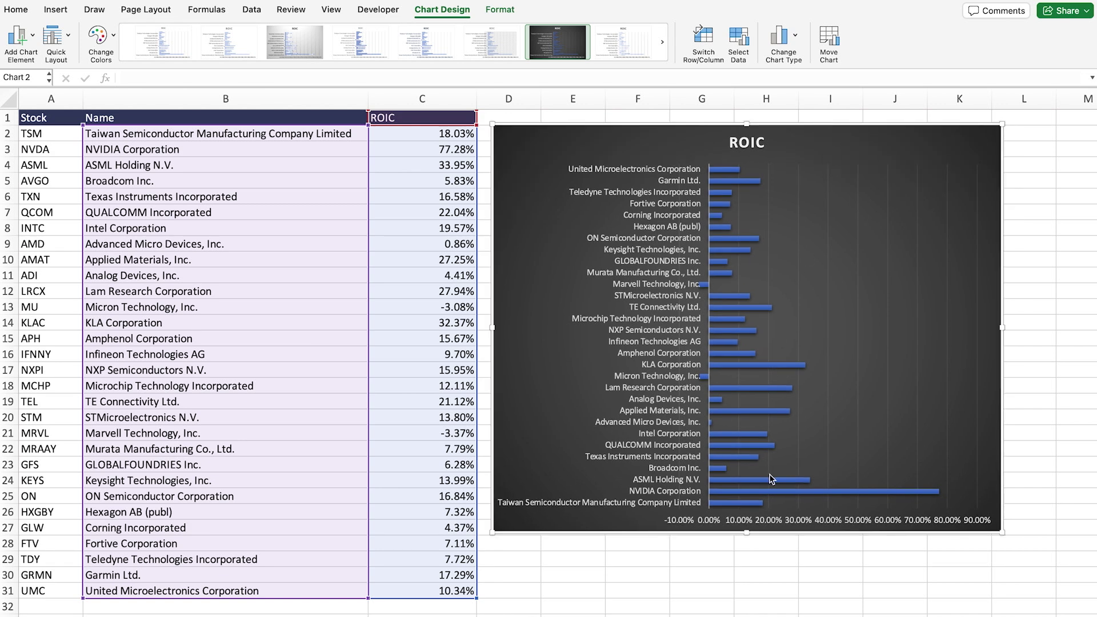